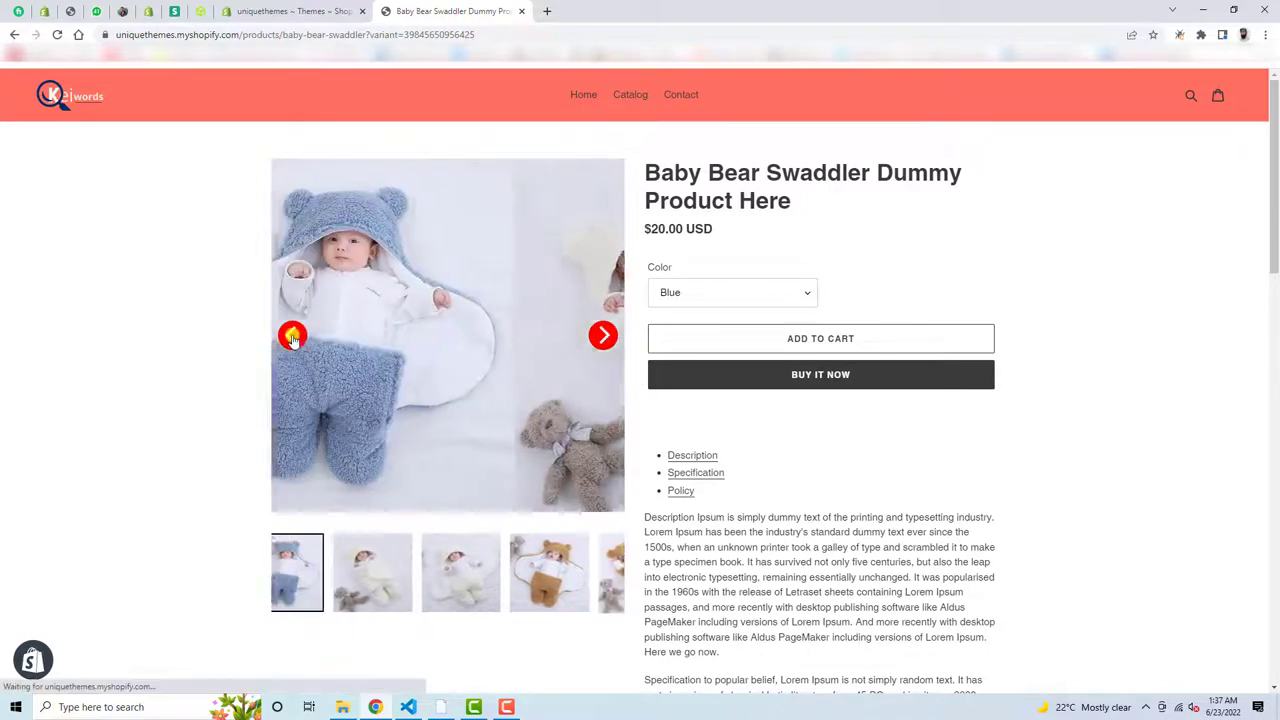
pyautogui.click(291, 336)
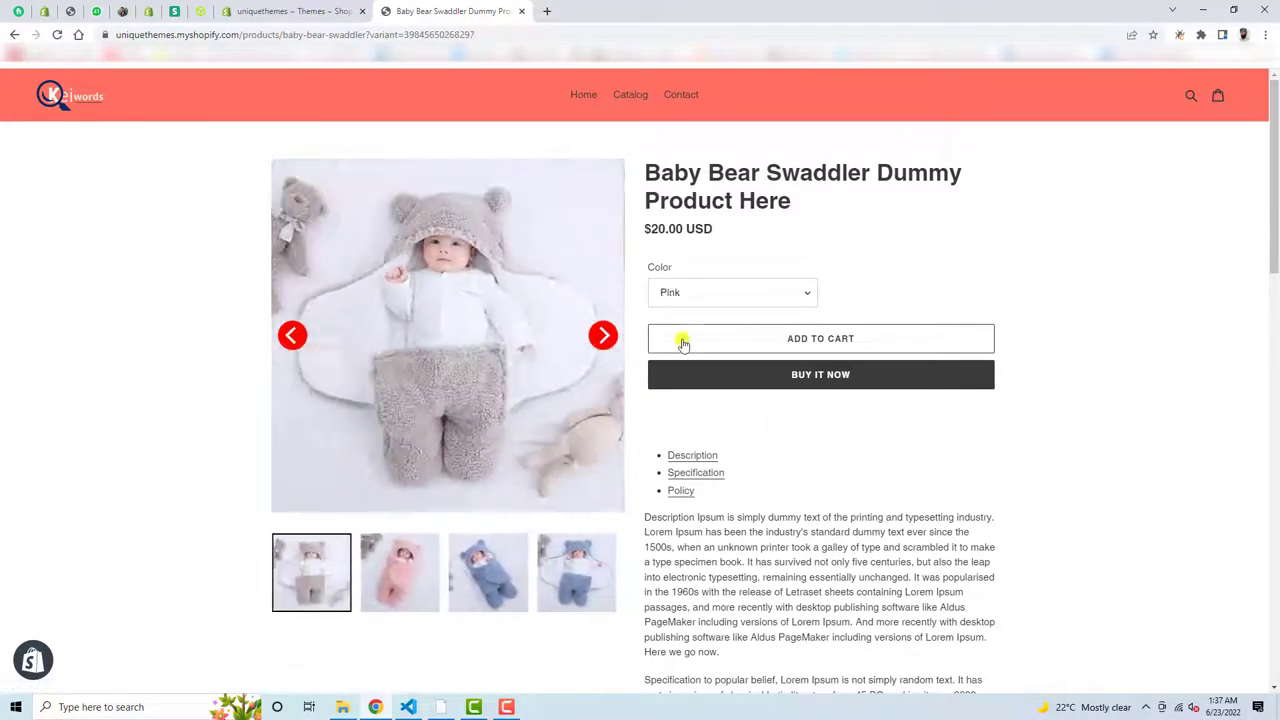
# Cycle the product slider with its arrows and thumbnails, then open the page inspector
pyautogui.click(602, 335)
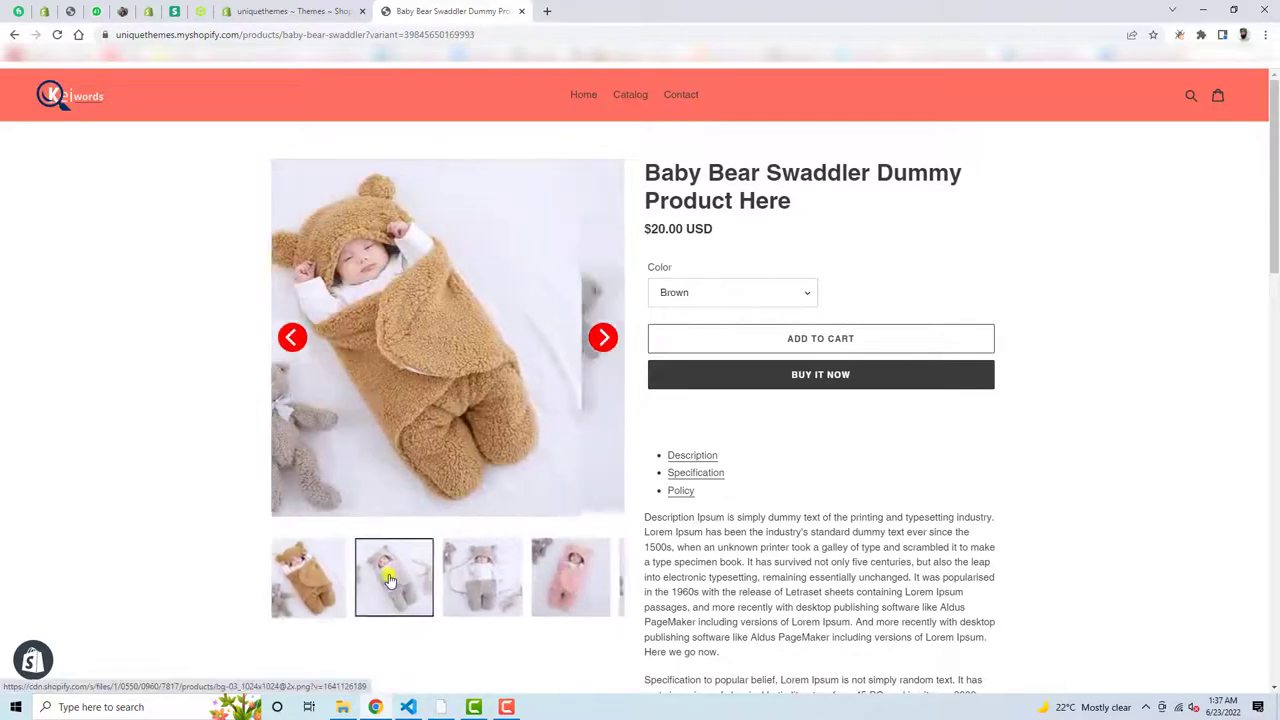
pyautogui.click(465, 580)
pyautogui.click(529, 571)
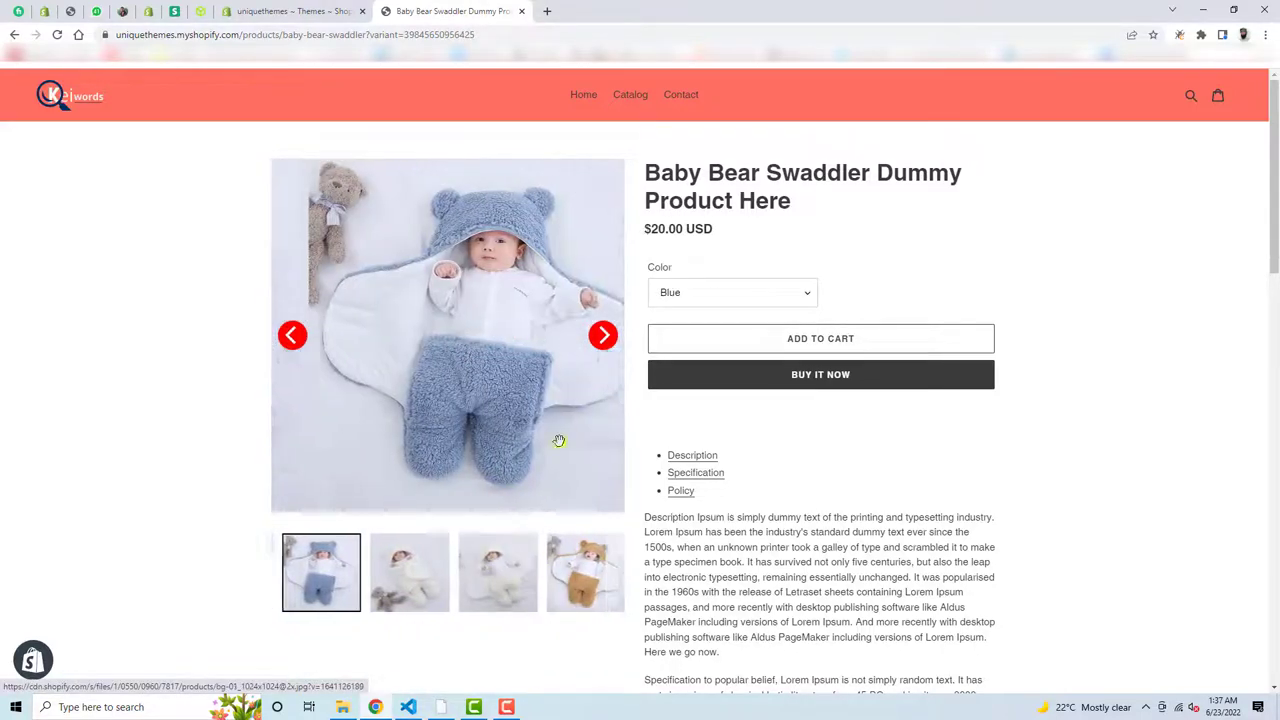
pyautogui.rightClick(777, 226)
pyautogui.click(838, 435)
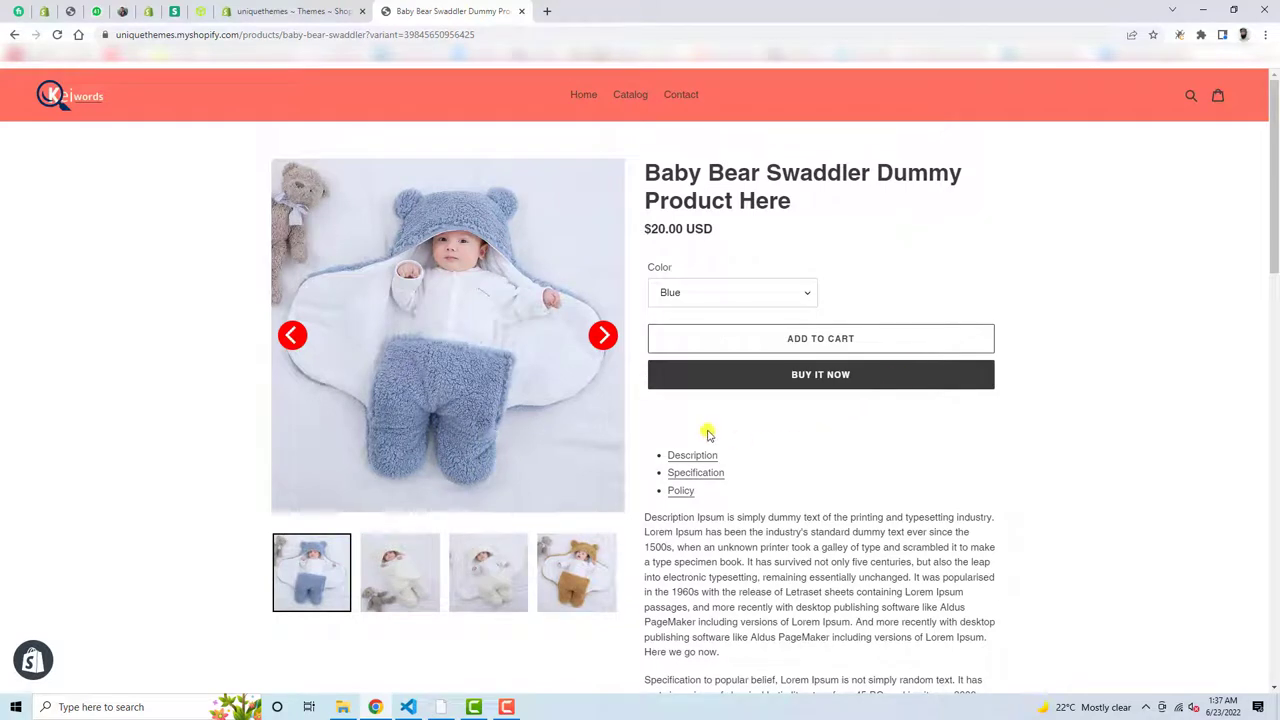
# Step the slider through the blue, pink and brown swaddles, then bring up Inspect again
pyautogui.click(604, 336)
pyautogui.click(292, 336)
pyautogui.click(292, 336)
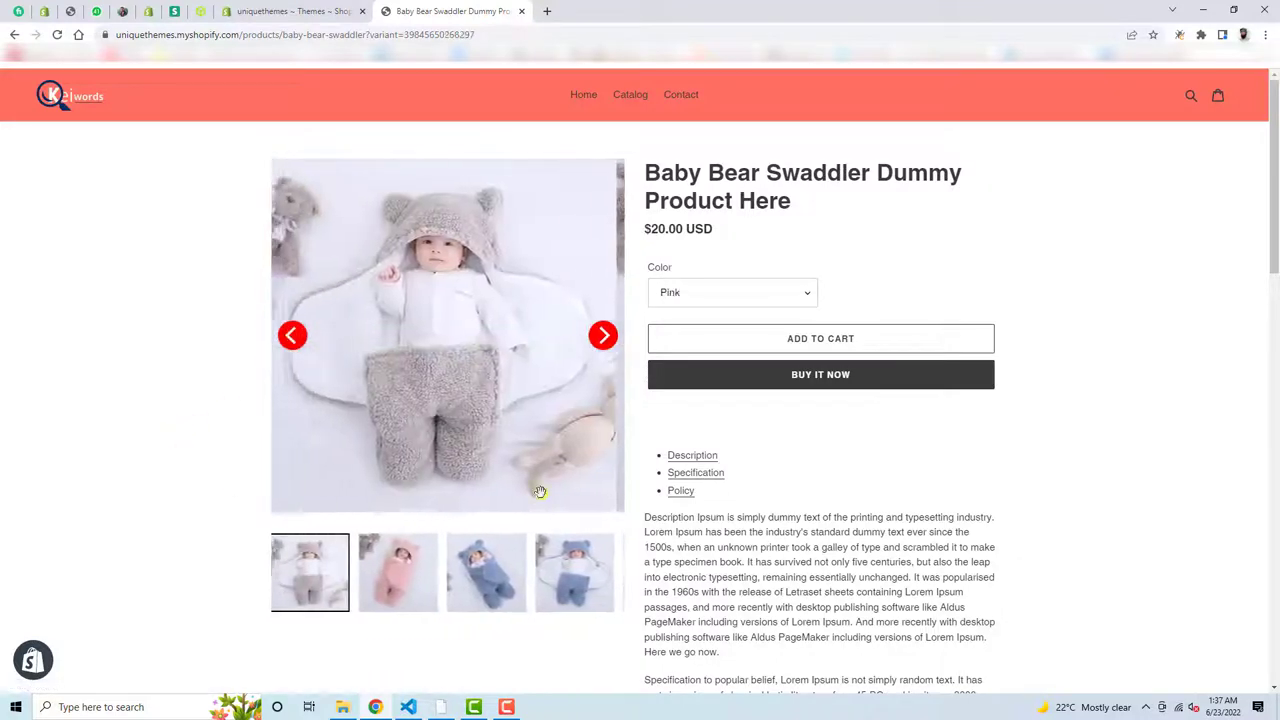
pyautogui.click(602, 335)
pyautogui.click(602, 335)
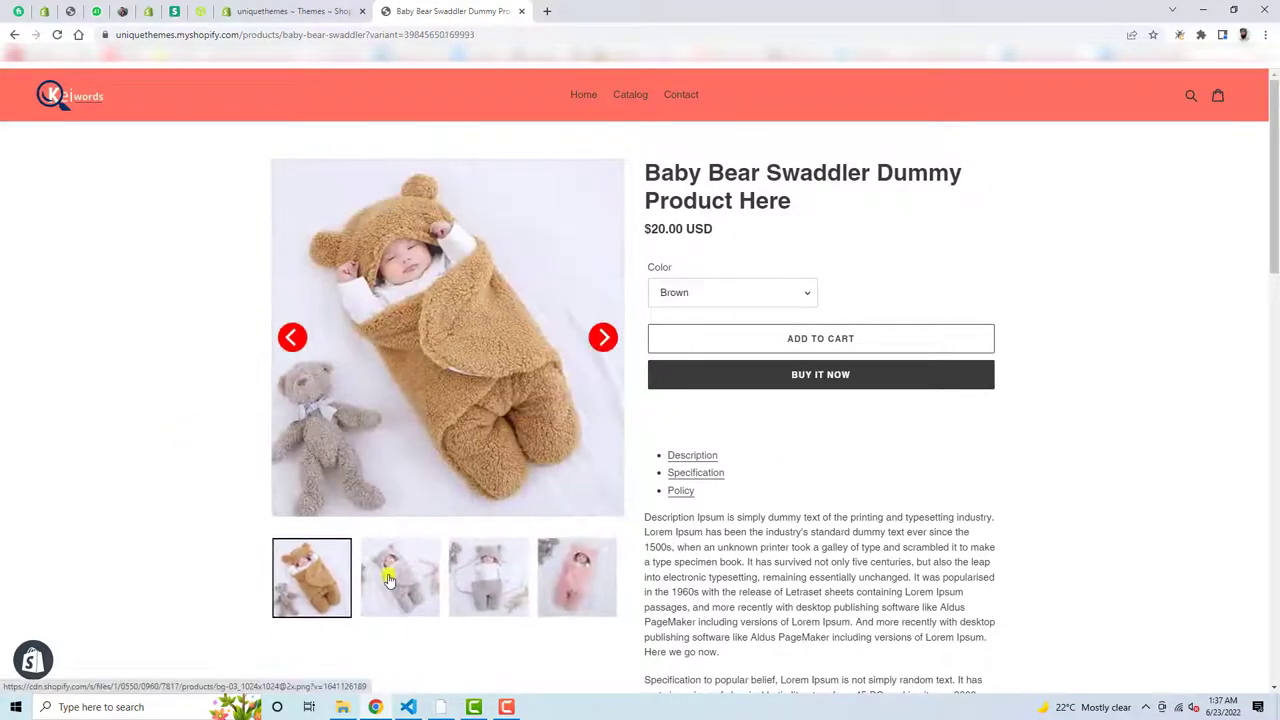
pyautogui.click(527, 578)
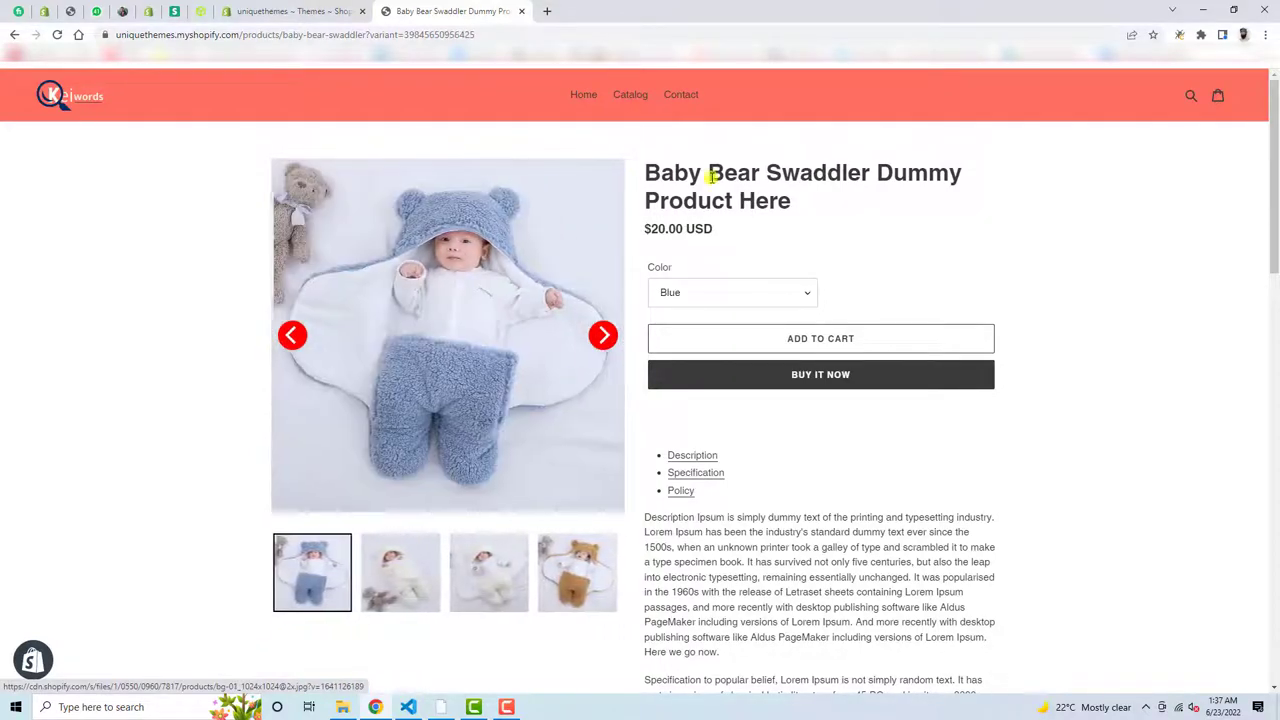
pyautogui.rightClick(779, 228)
# Reopen the inspector, advance the slider twice in the mobile preview, then close DevTools
pyautogui.click(836, 437)
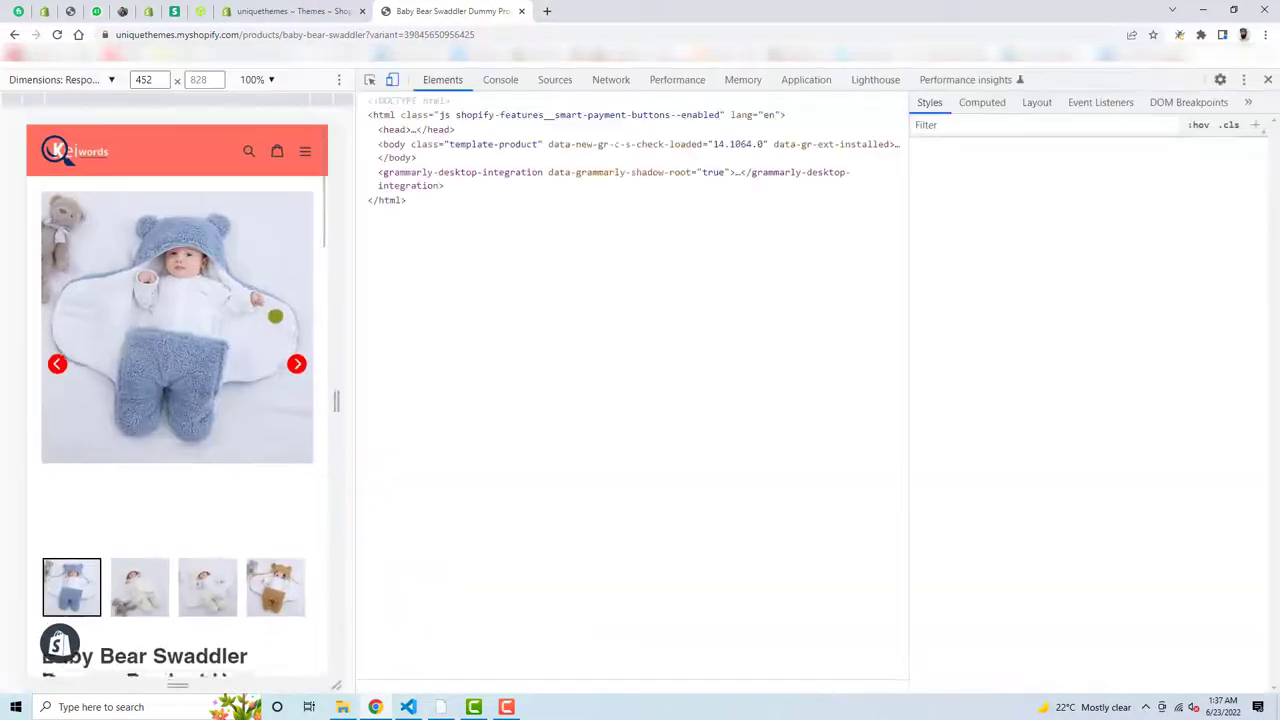
pyautogui.click(296, 327)
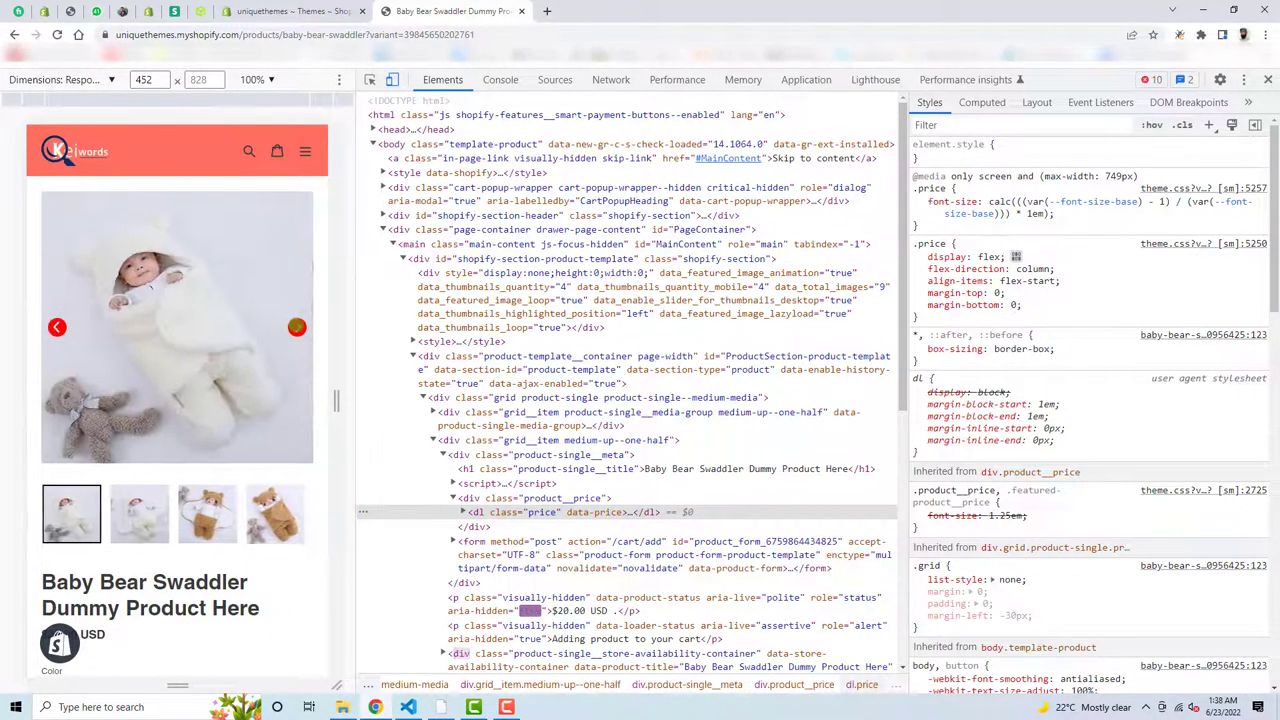
pyautogui.click(296, 327)
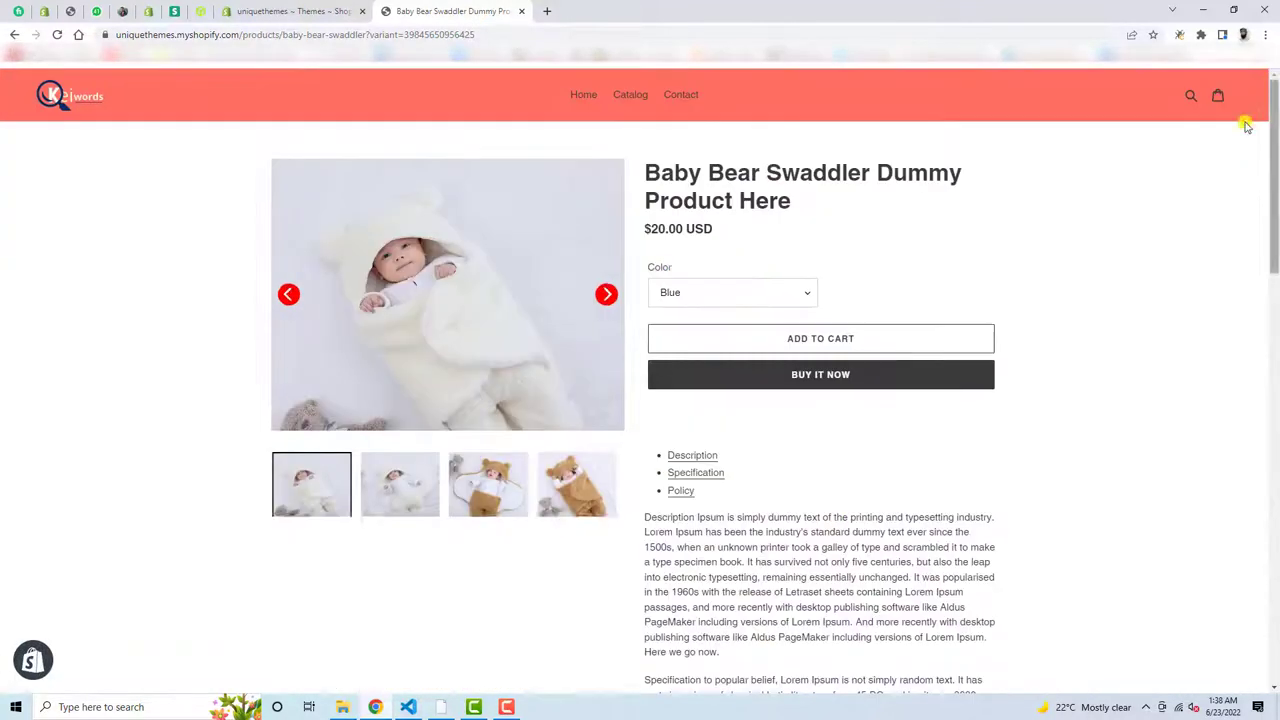
pyautogui.click(1268, 79)
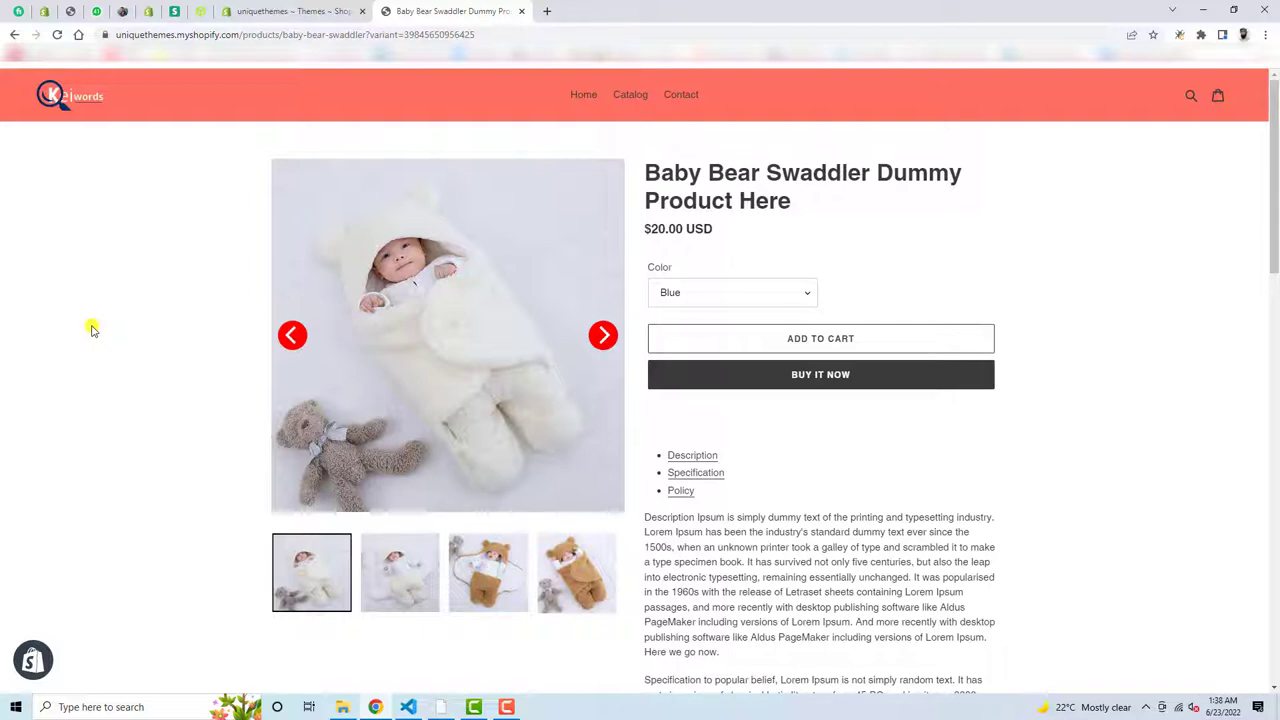
# From the Themes admin page, choose Edit code in the Debut theme's Actions menu
pyautogui.click(281, 11)
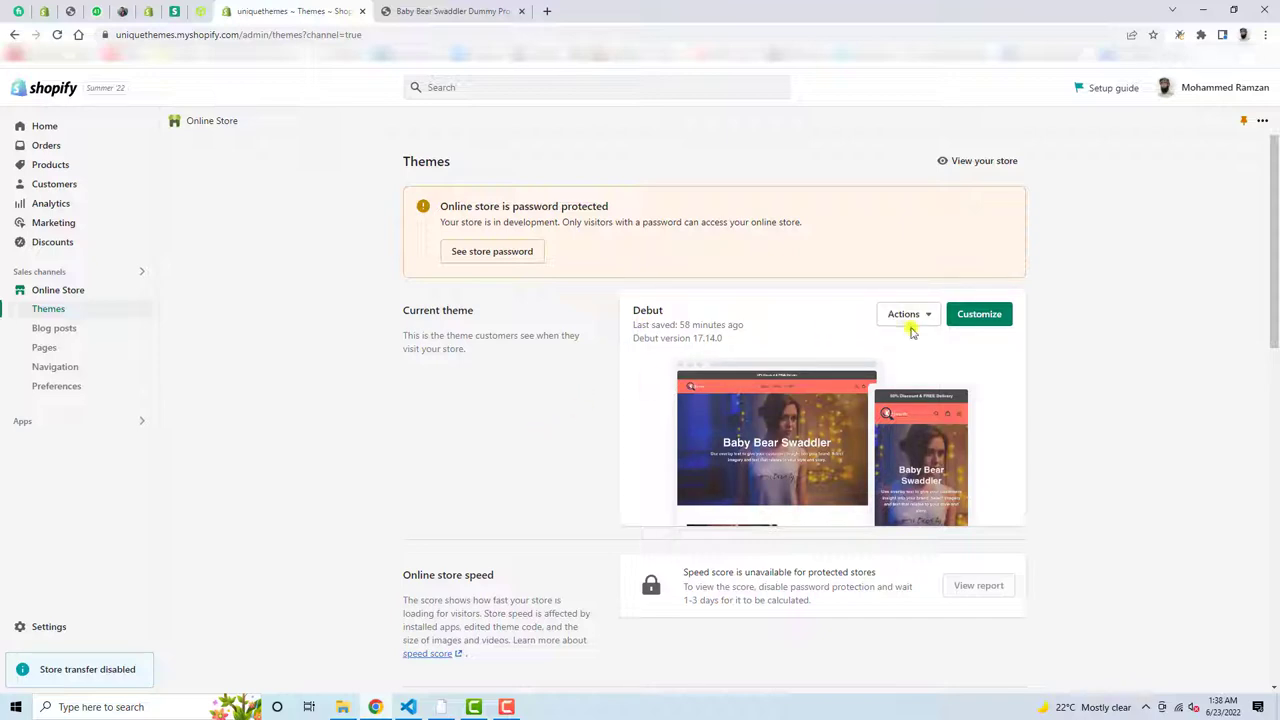
pyautogui.hotkey('ctrl', 'Tab')
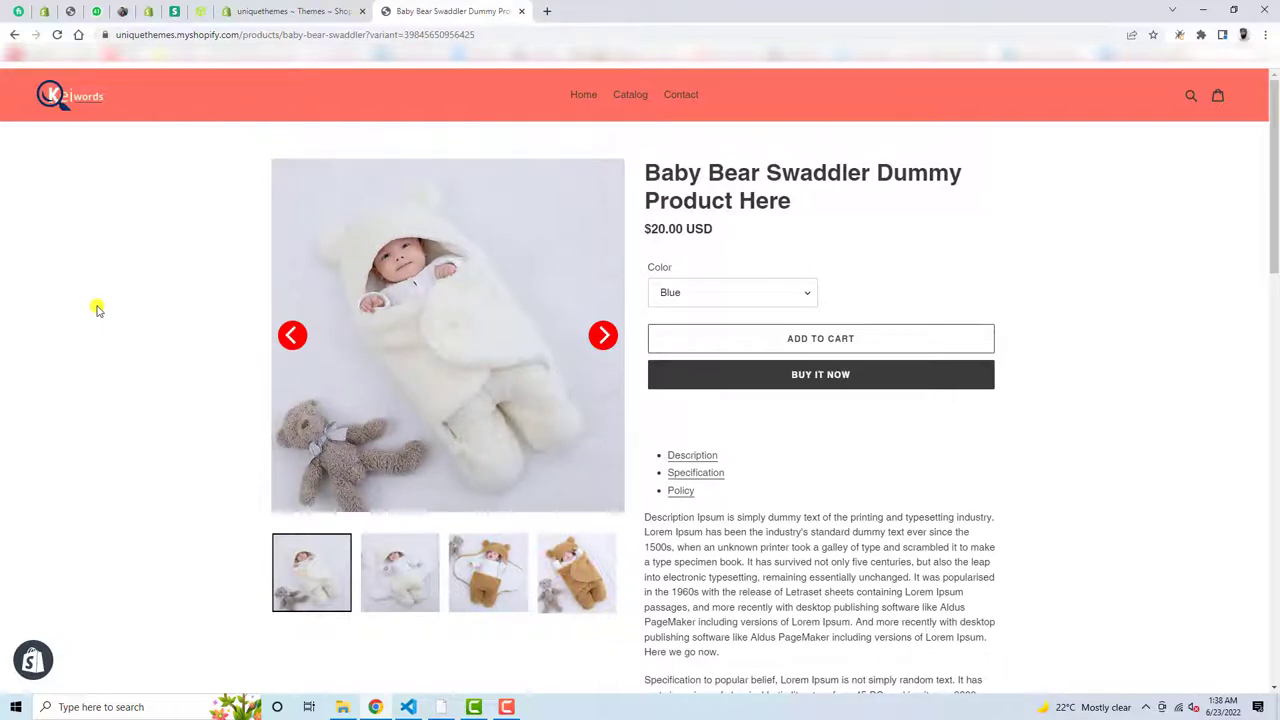
pyautogui.click(258, 6)
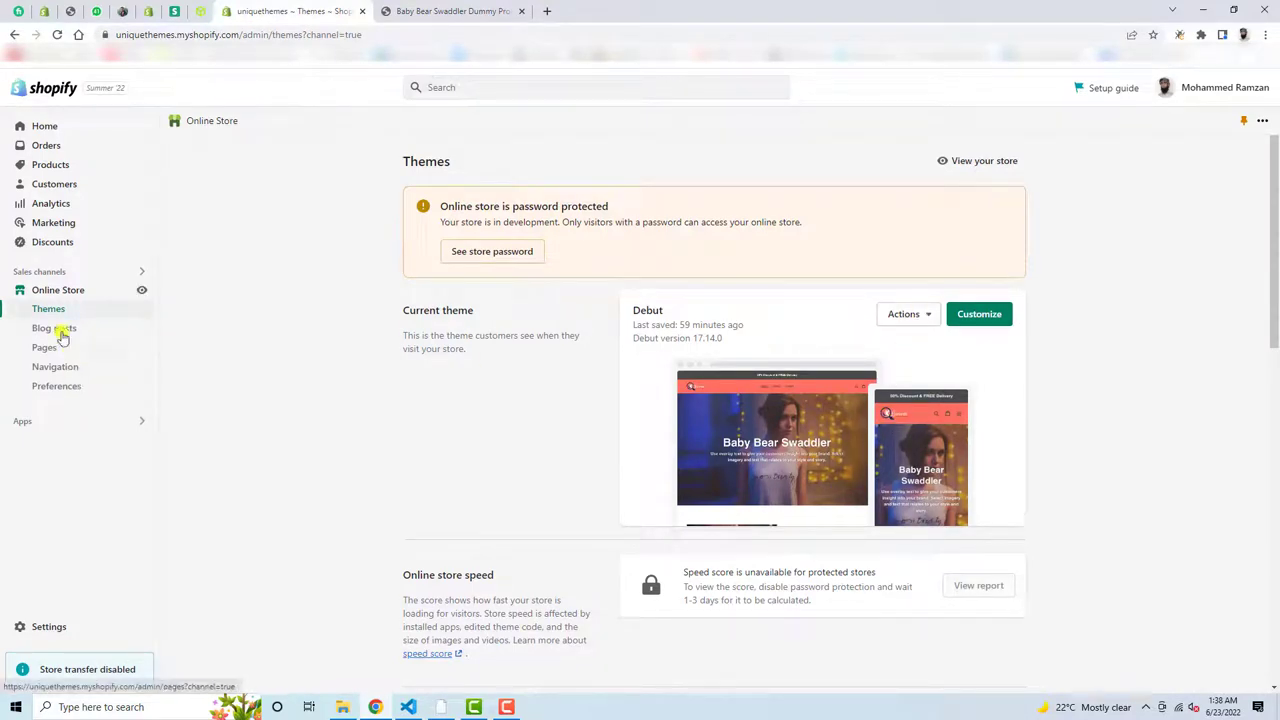
pyautogui.click(650, 311)
pyautogui.click(923, 317)
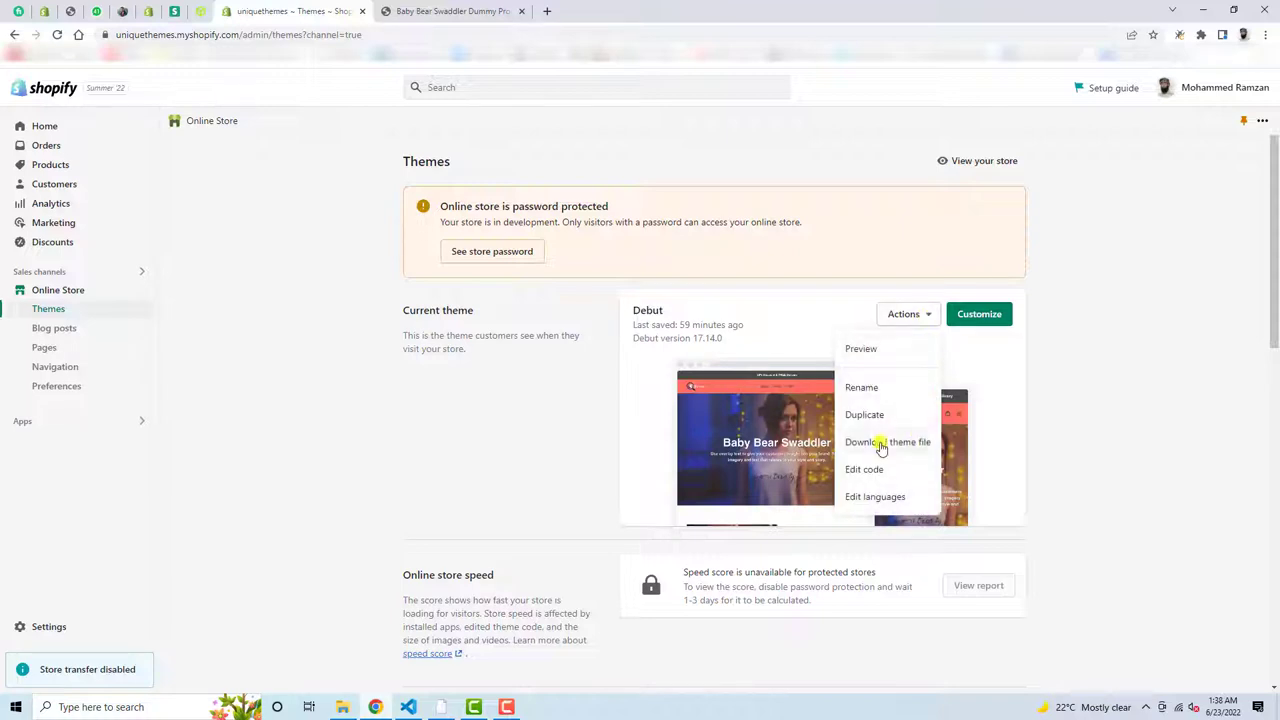
pyautogui.click(856, 466)
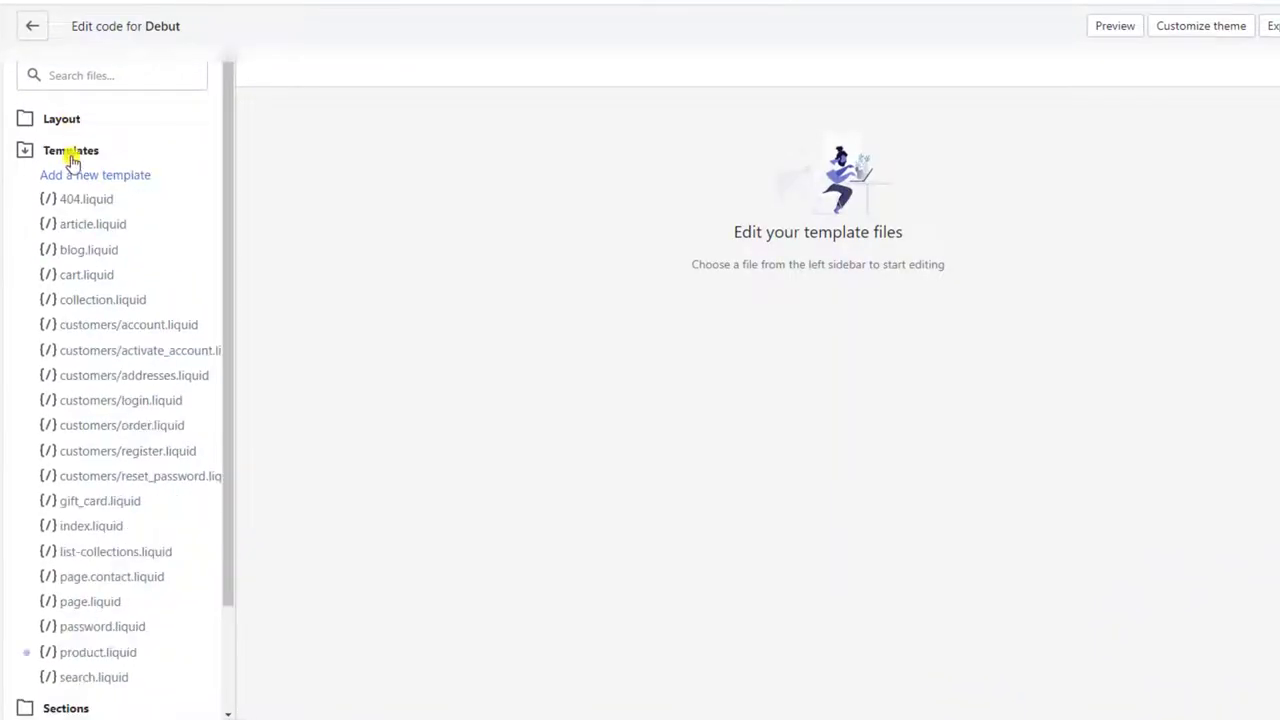
# Expand the Sections folder and open featured-product.liquid
pyautogui.click(70, 151)
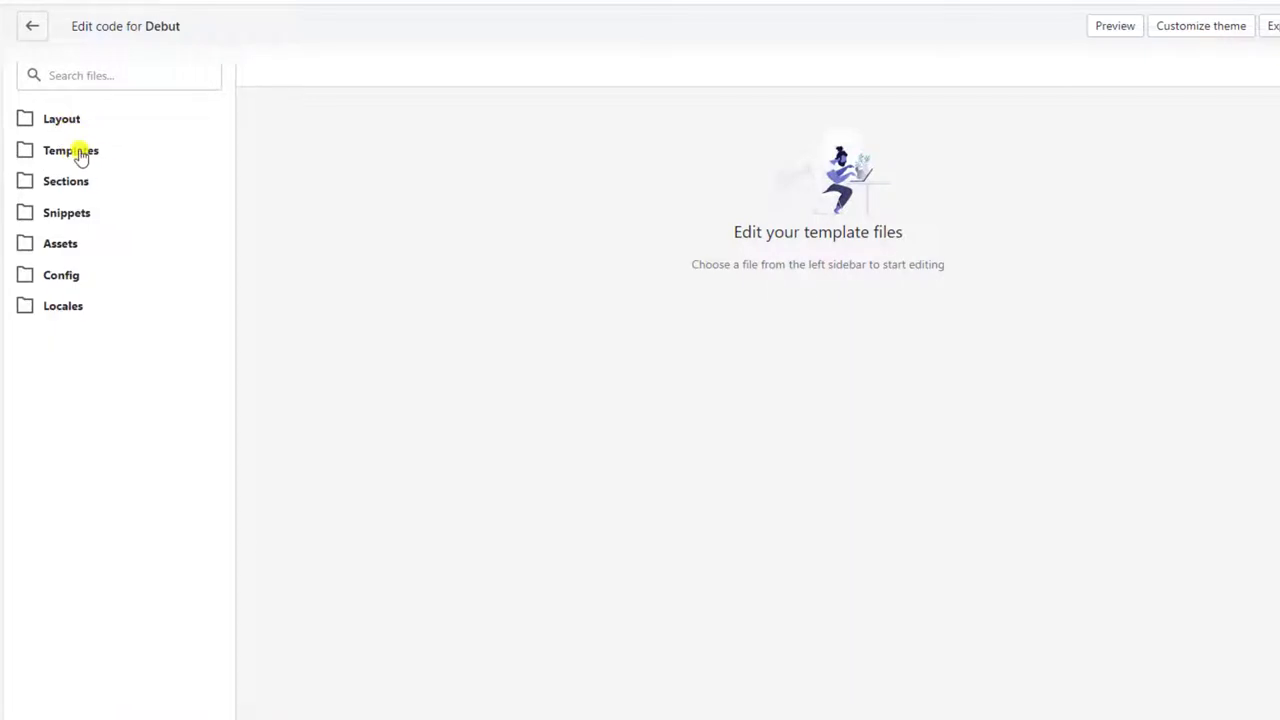
pyautogui.click(80, 153)
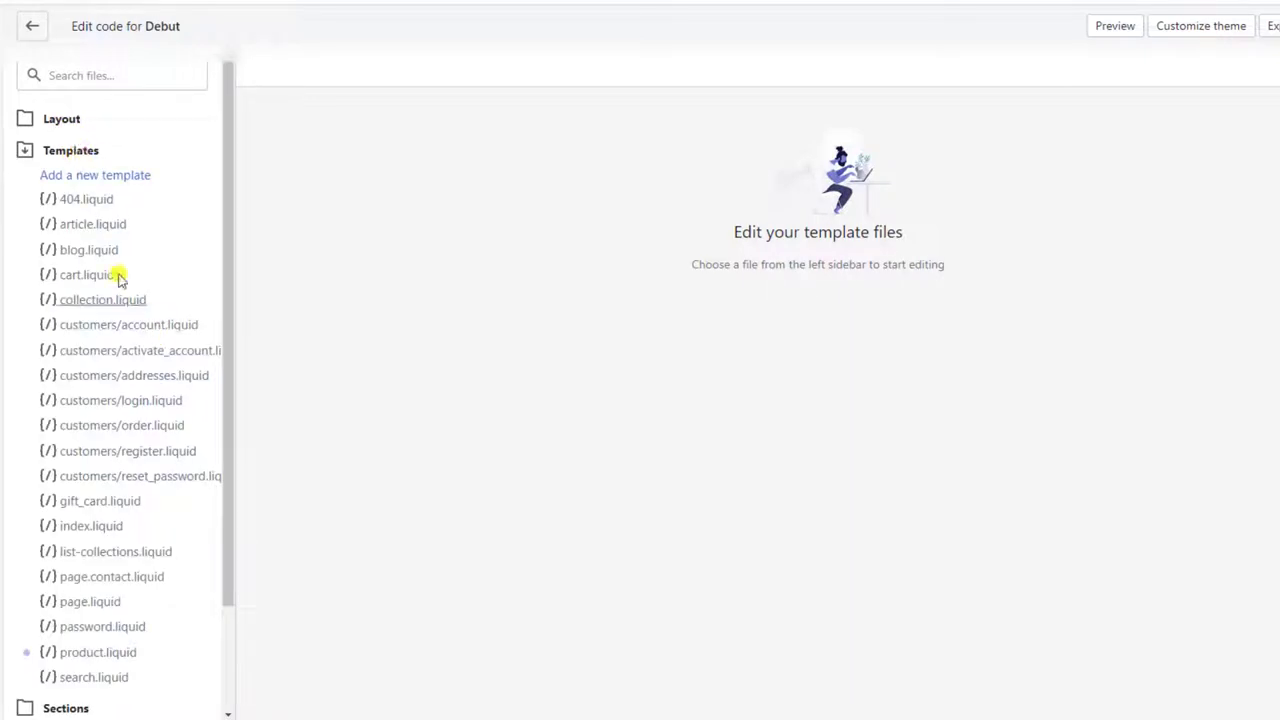
pyautogui.click(68, 152)
pyautogui.click(66, 182)
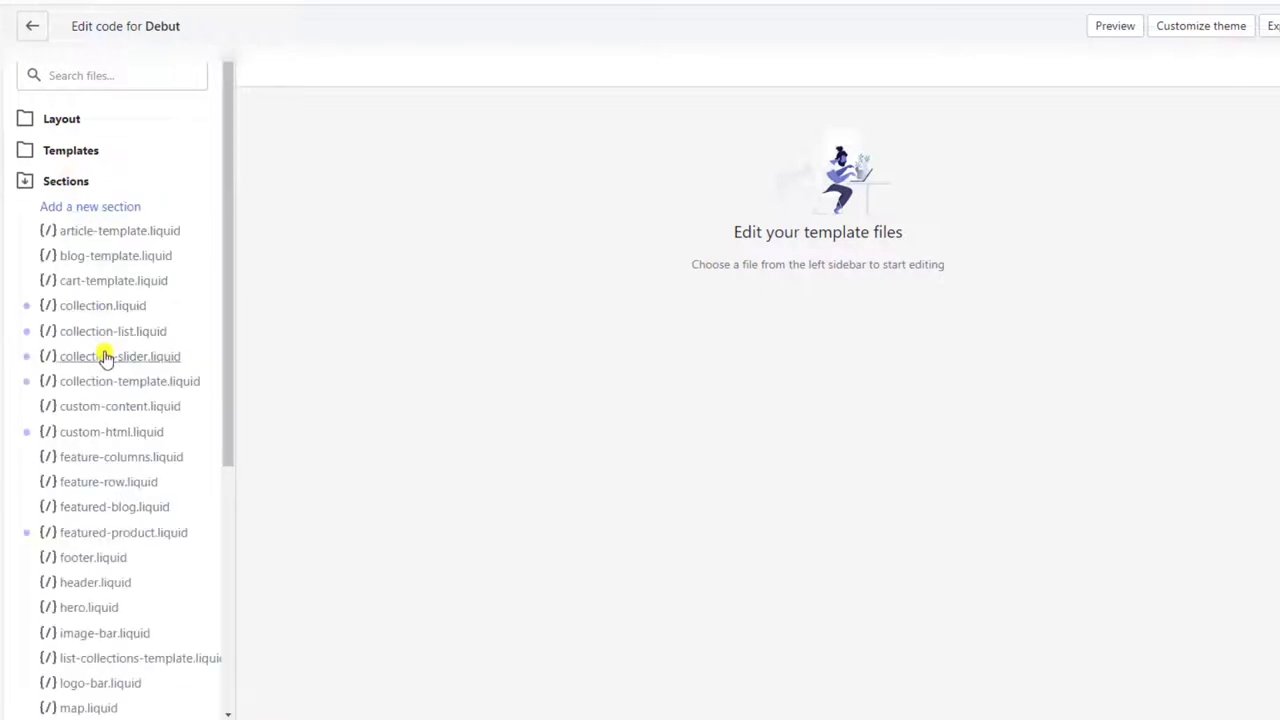
pyautogui.scroll(-1, 120, 380)
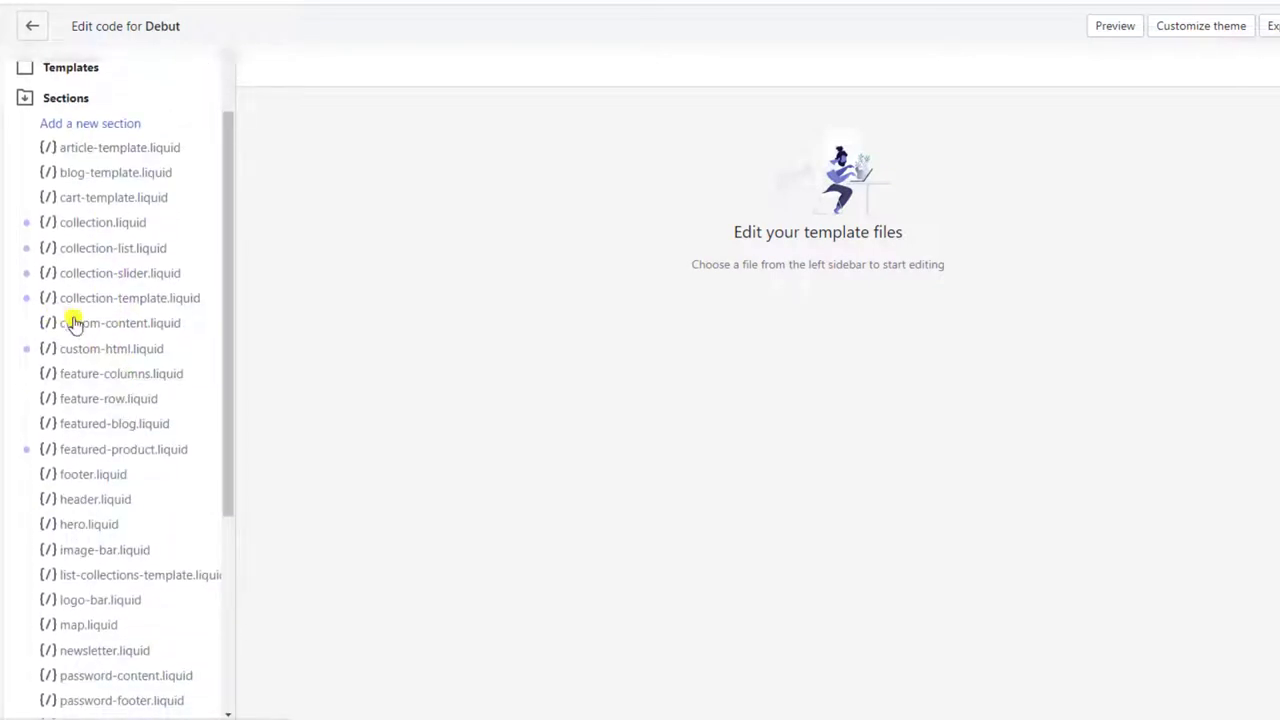
pyautogui.scroll(-1, 150, 393)
pyautogui.scroll(-1, 135, 392)
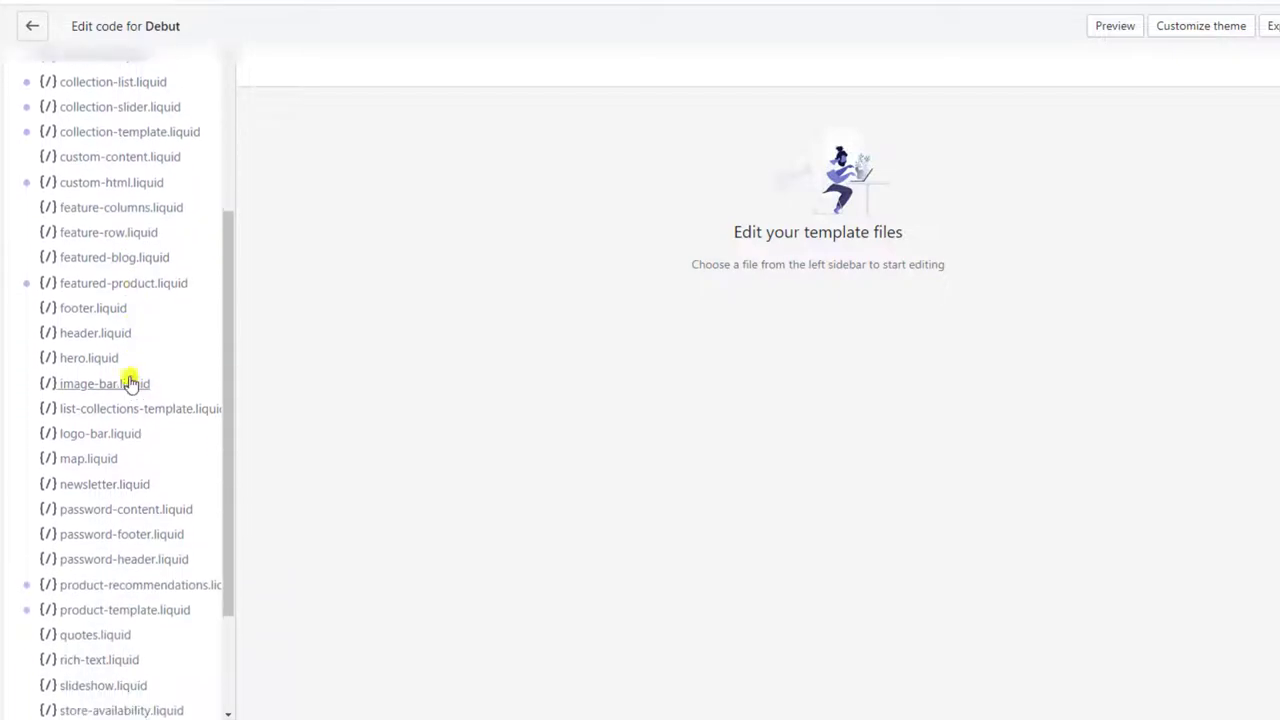
pyautogui.click(128, 286)
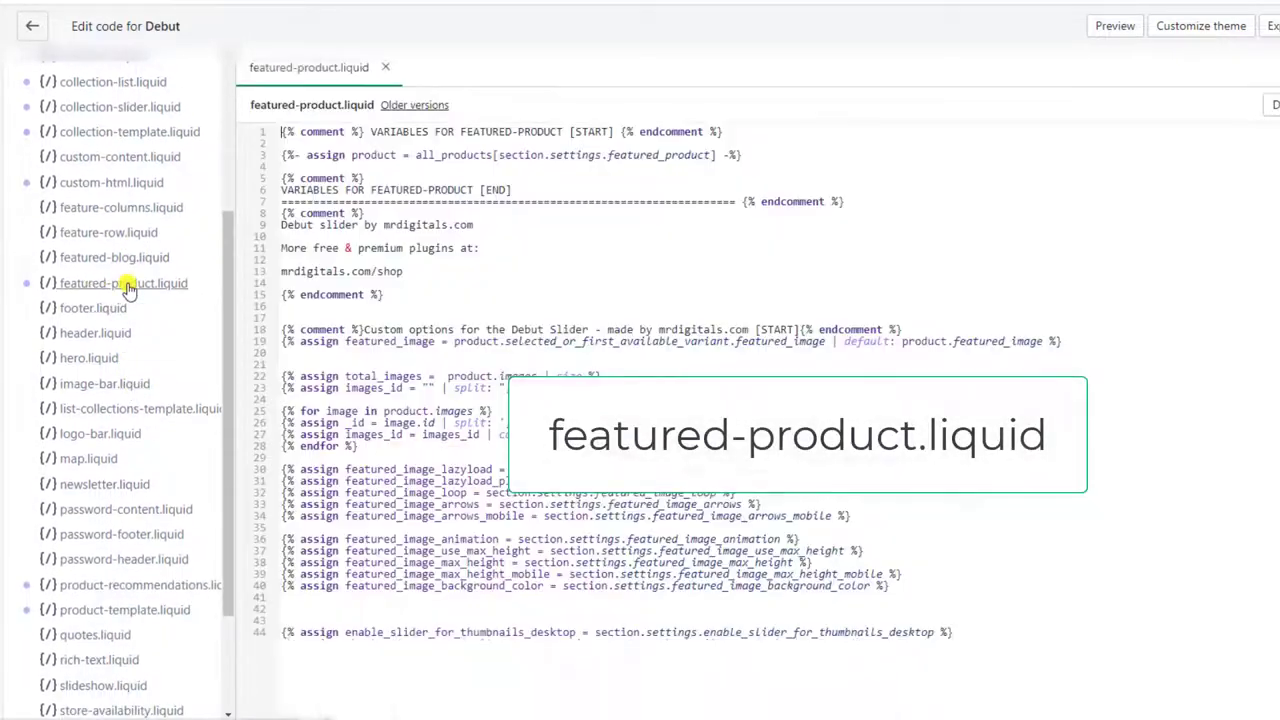
# Open product-template.liquid and theme.js from Assets, then return to featured-product.liquid
pyautogui.scroll(-2, 117, 388)
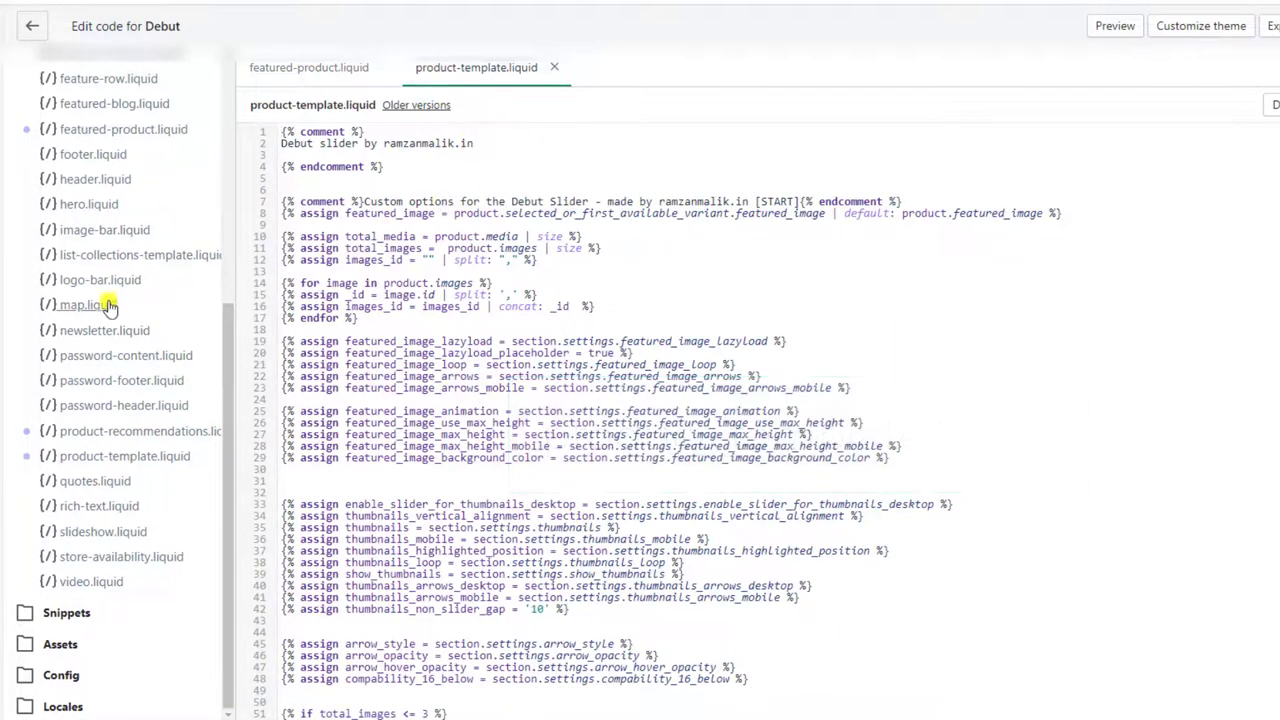
pyautogui.click(60, 644)
pyautogui.scroll(-4, 65, 630)
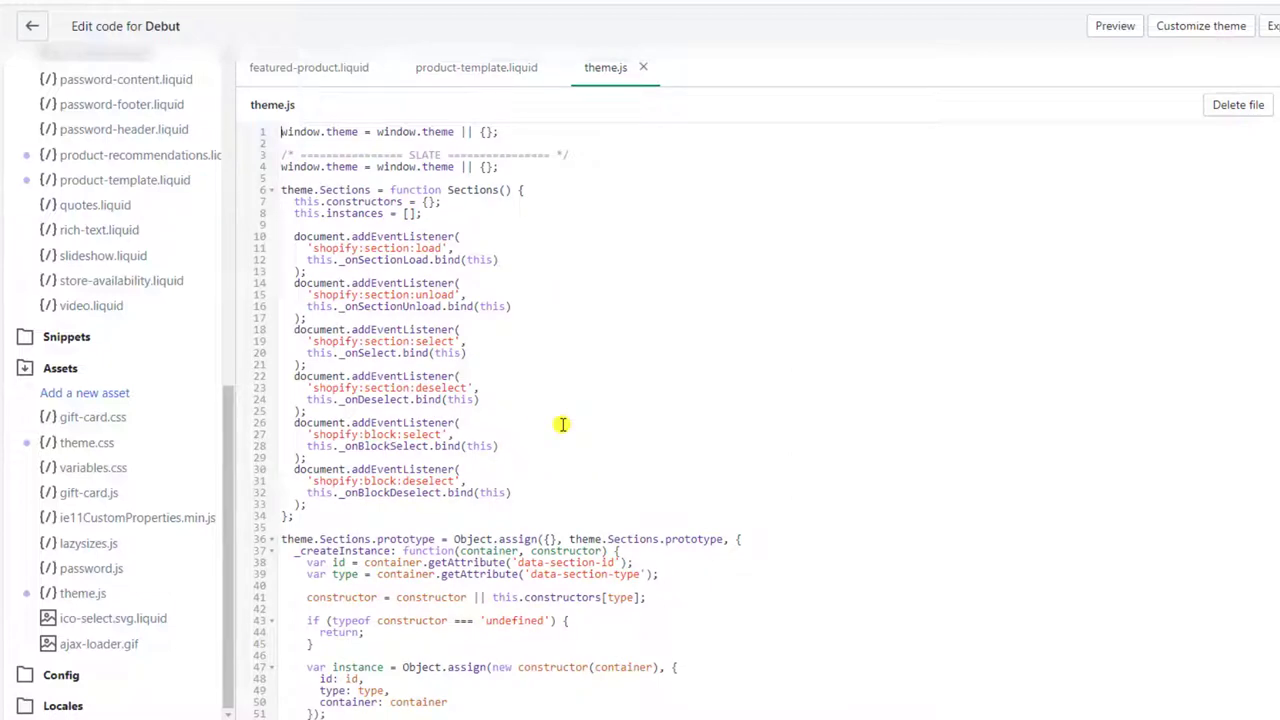
pyautogui.click(316, 70)
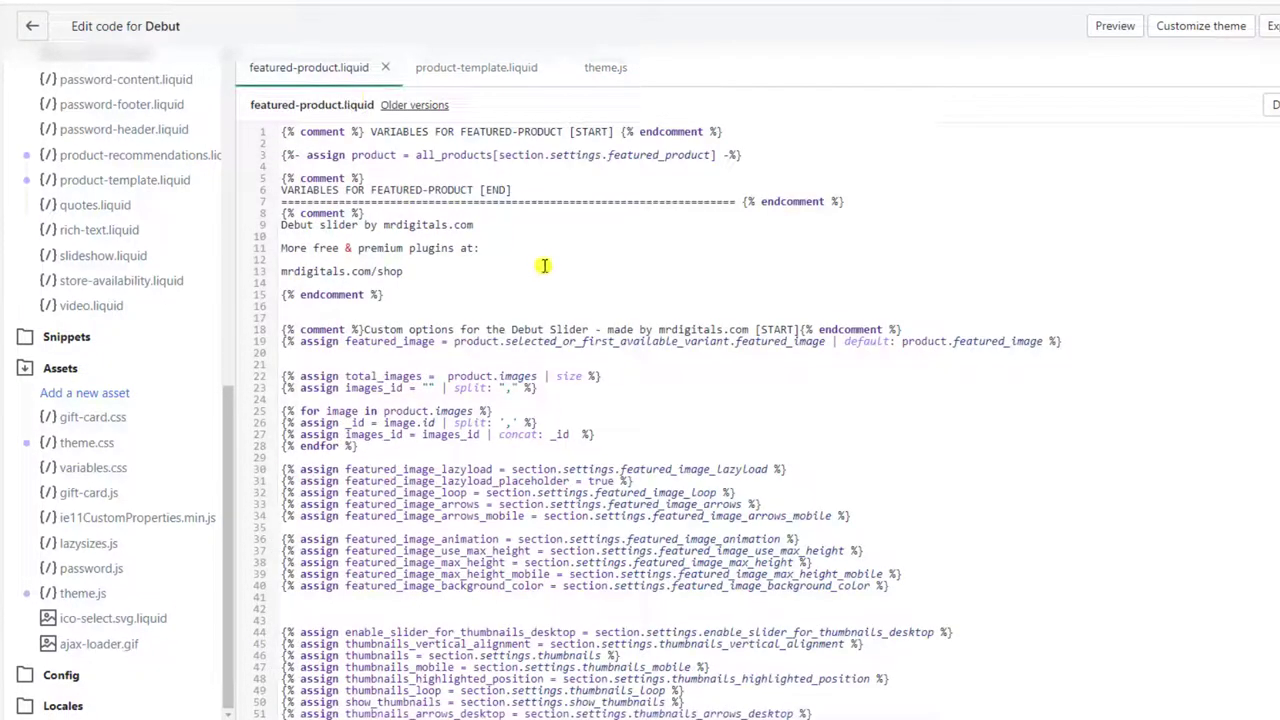
# Restore and save featured-product.liquid's Jan 2 version and product-template.liquid's Oct 16 version
pyautogui.click(412, 105)
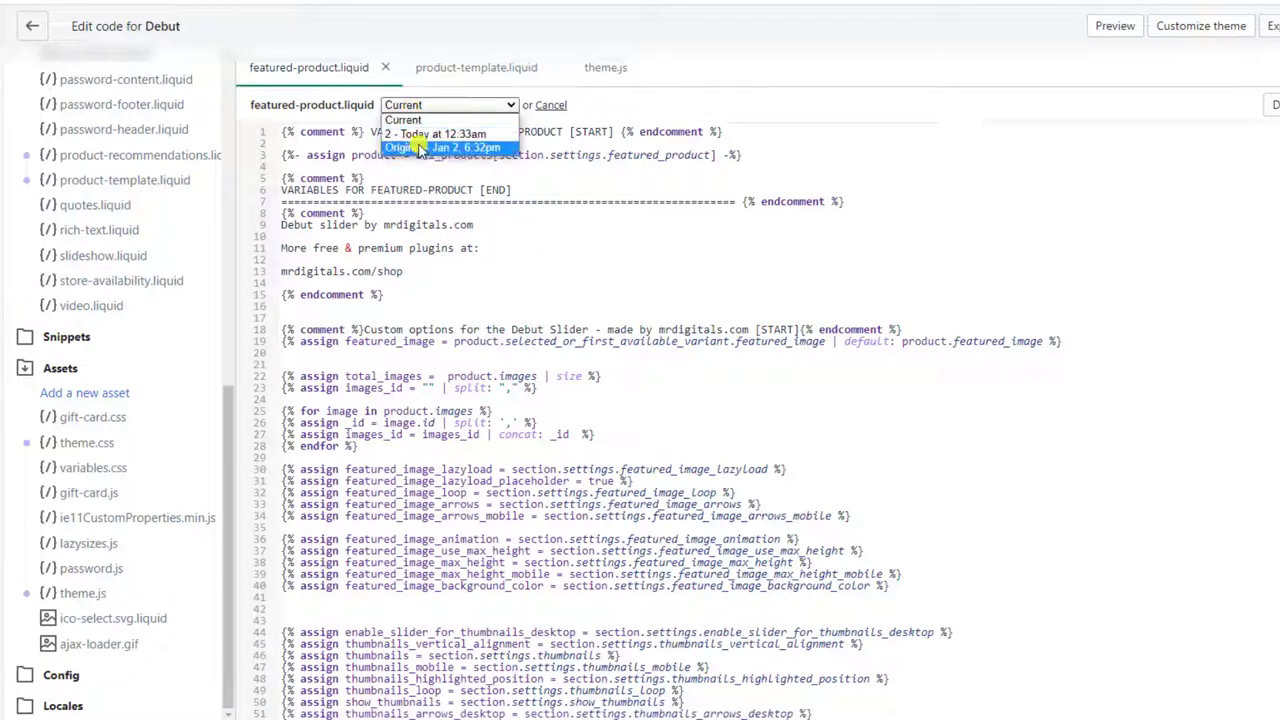
pyautogui.click(422, 144)
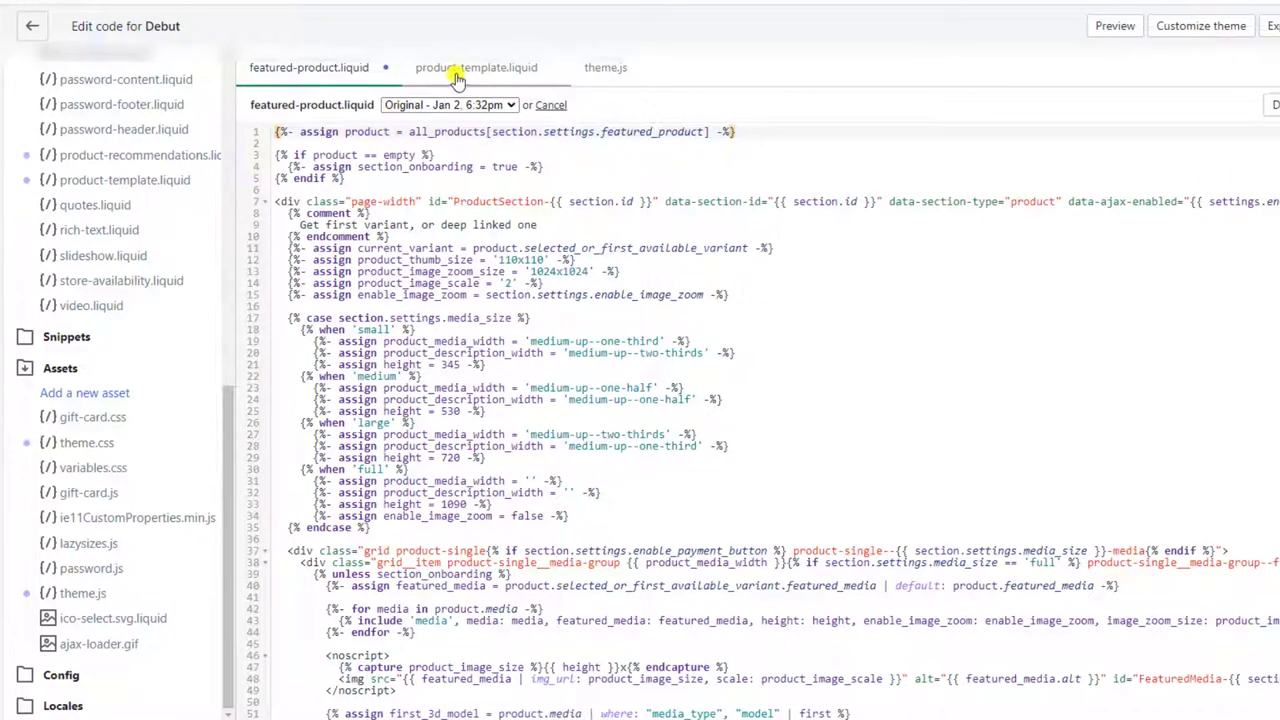
pyautogui.hotkey('ctrl', 's')
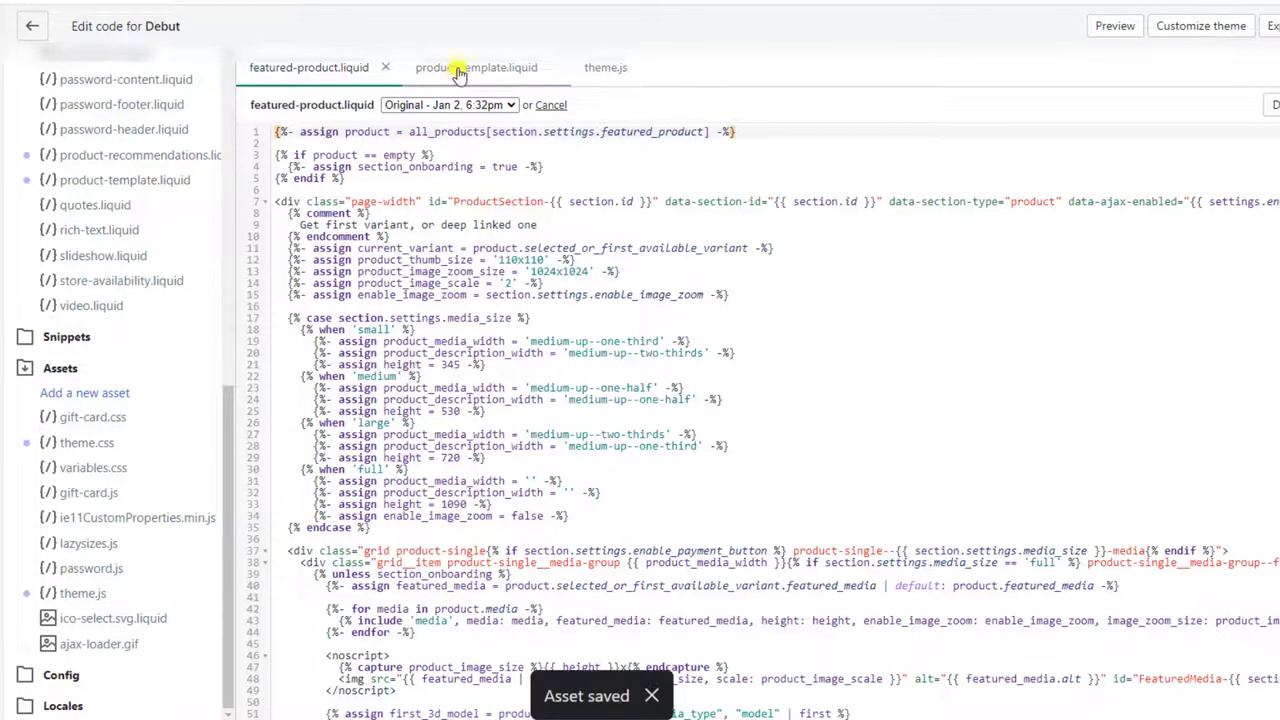
pyautogui.click(458, 67)
pyautogui.click(416, 105)
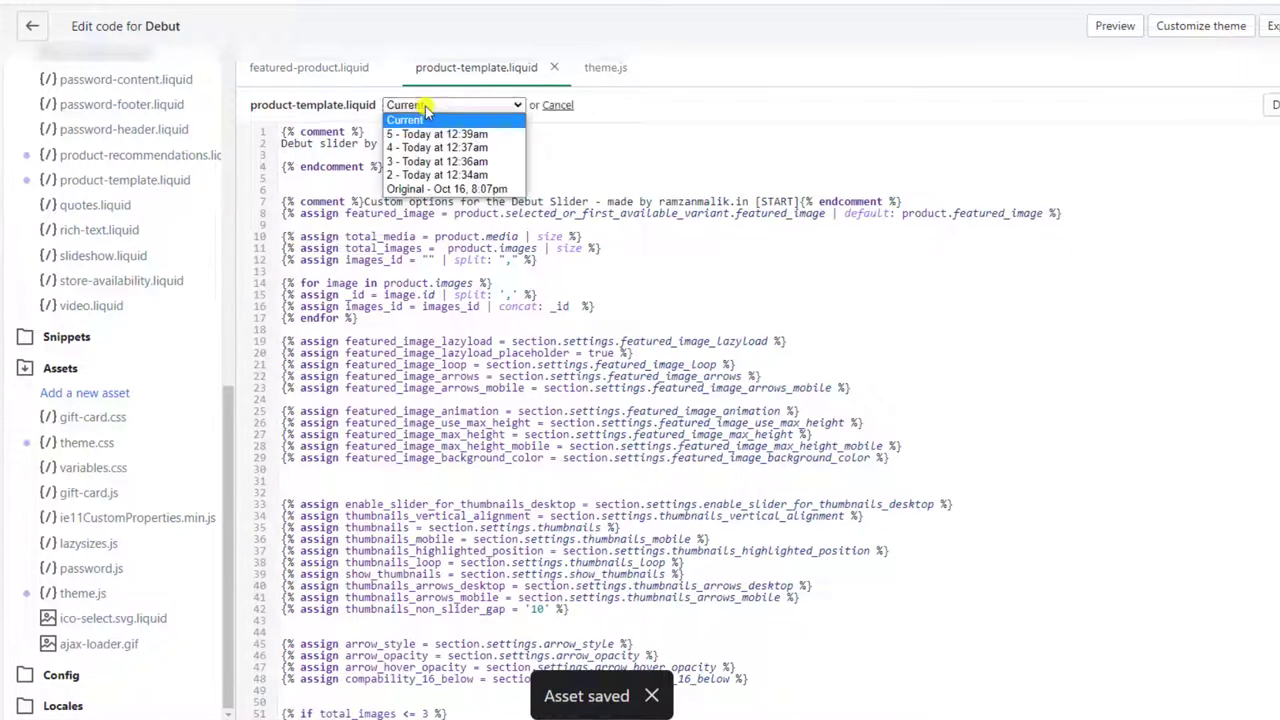
pyautogui.click(432, 192)
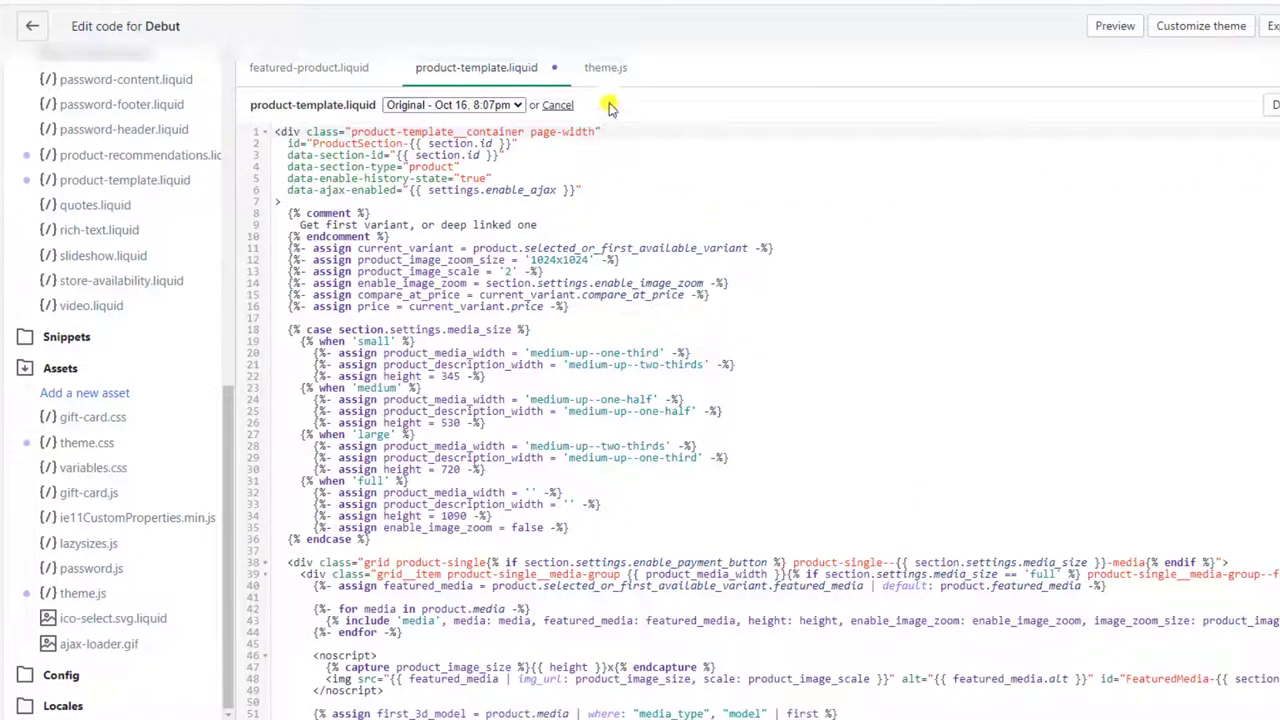
pyautogui.hotkey('ctrl', 's')
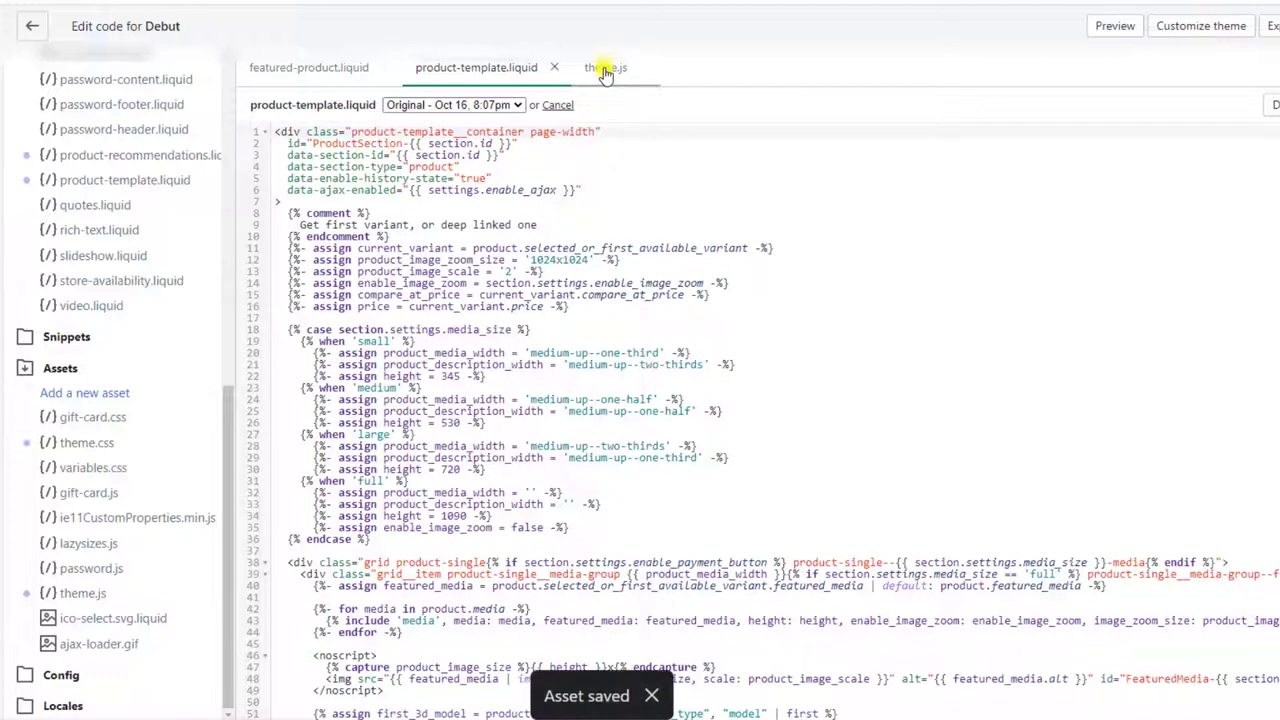
# Delete the obfuscated code line at the end of theme.js and save it
pyautogui.click(605, 69)
pyautogui.hotkey('ctrl', 'End')
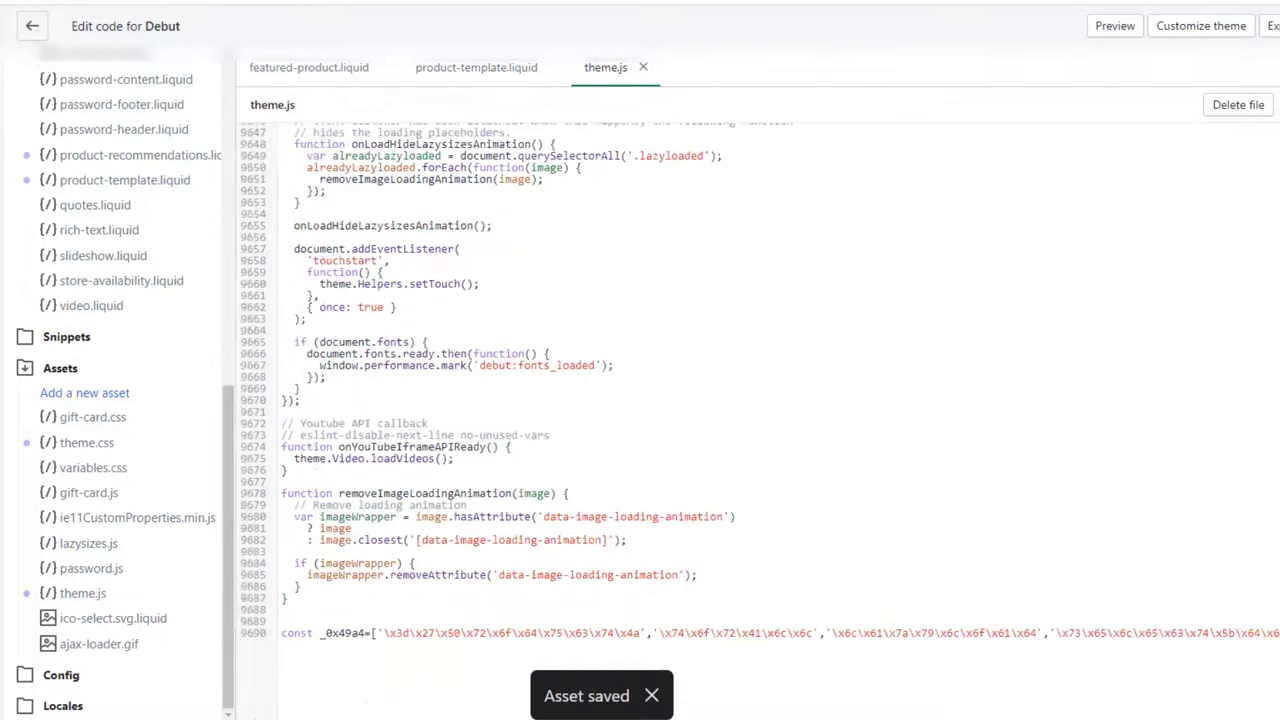
pyautogui.tripleClick(357, 637)
pyautogui.press('BackSpace')
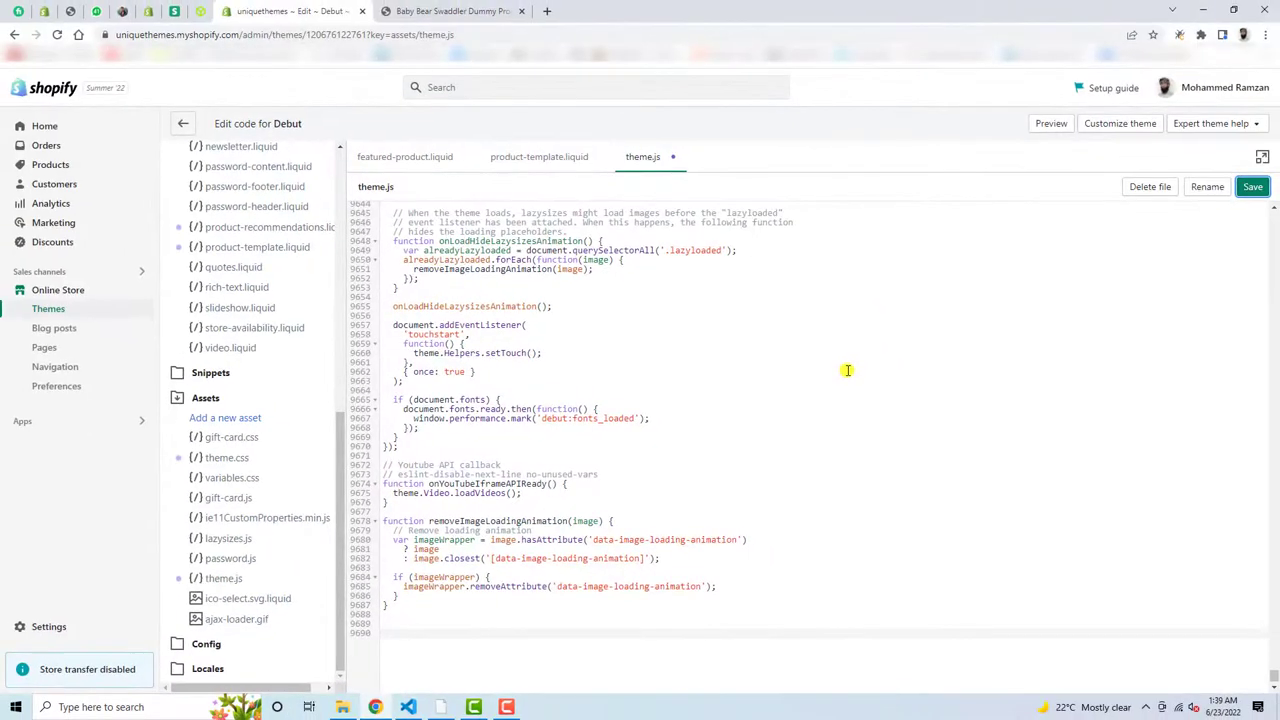
pyautogui.hotkey('ctrl', 's')
# Reload the storefront product page and scroll to check the default thumbnail grid gallery
pyautogui.click(455, 10)
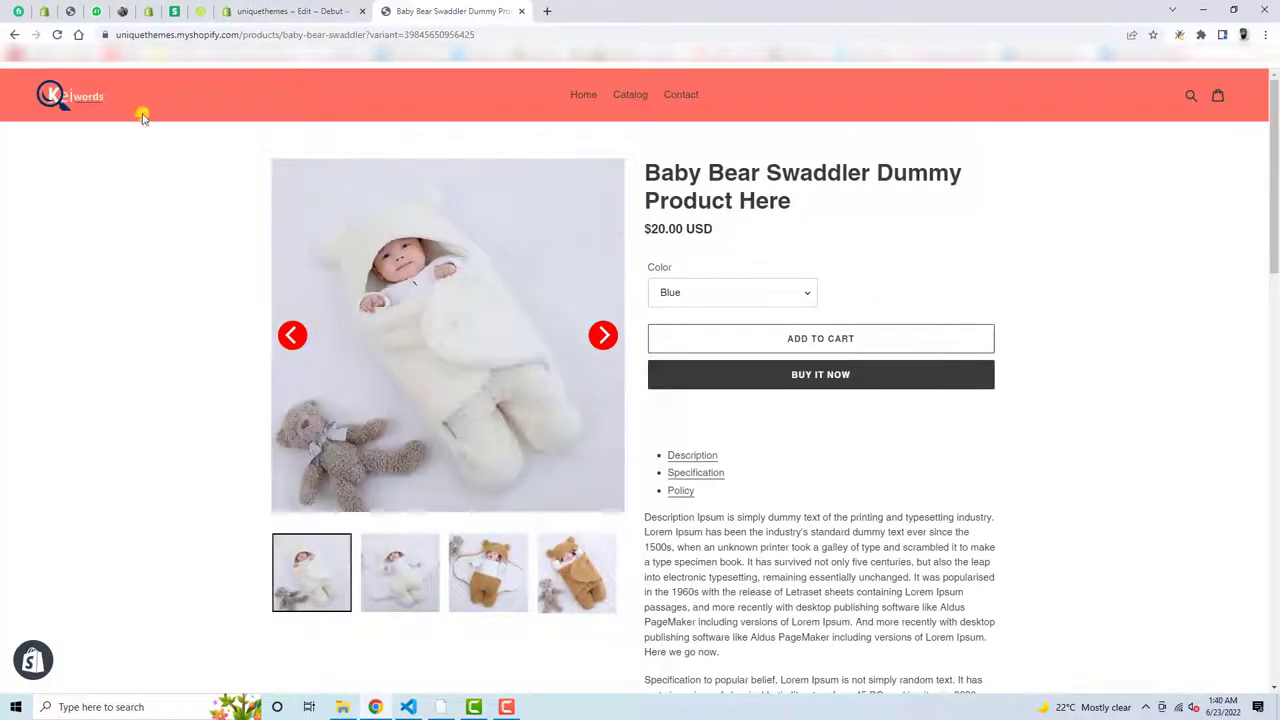
pyautogui.click(57, 34)
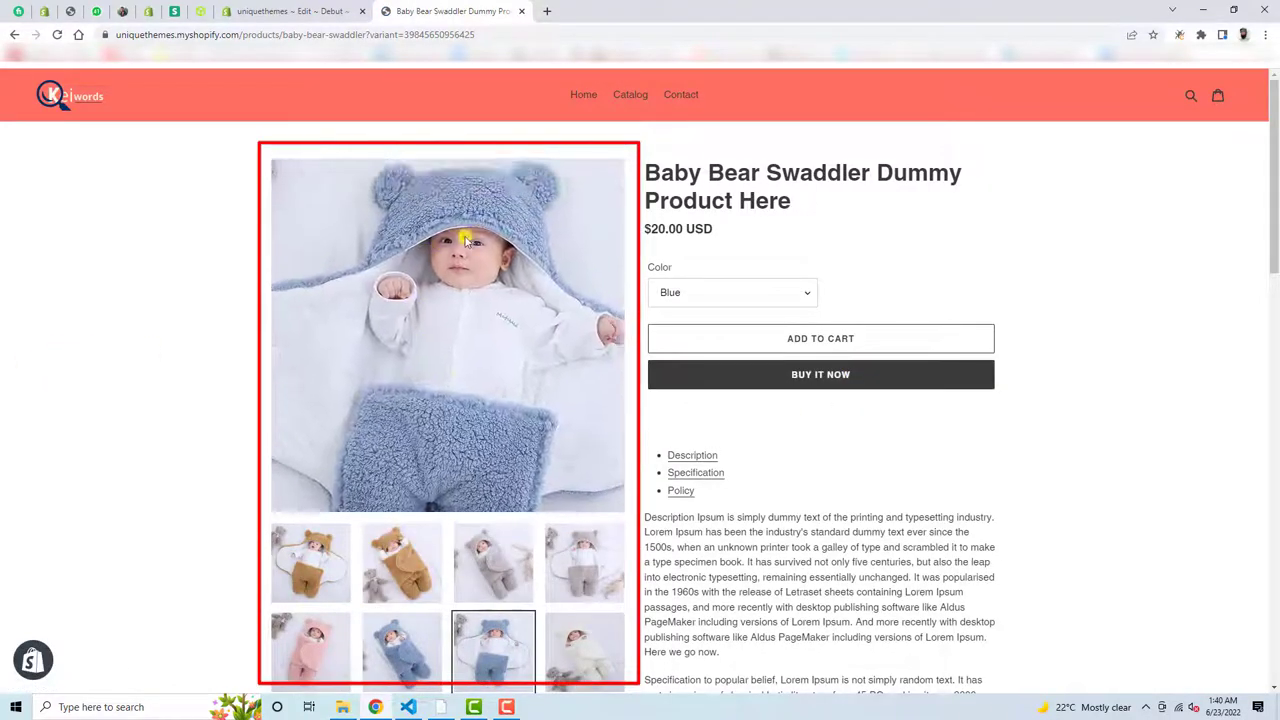
pyautogui.scroll(-2, 28, 371)
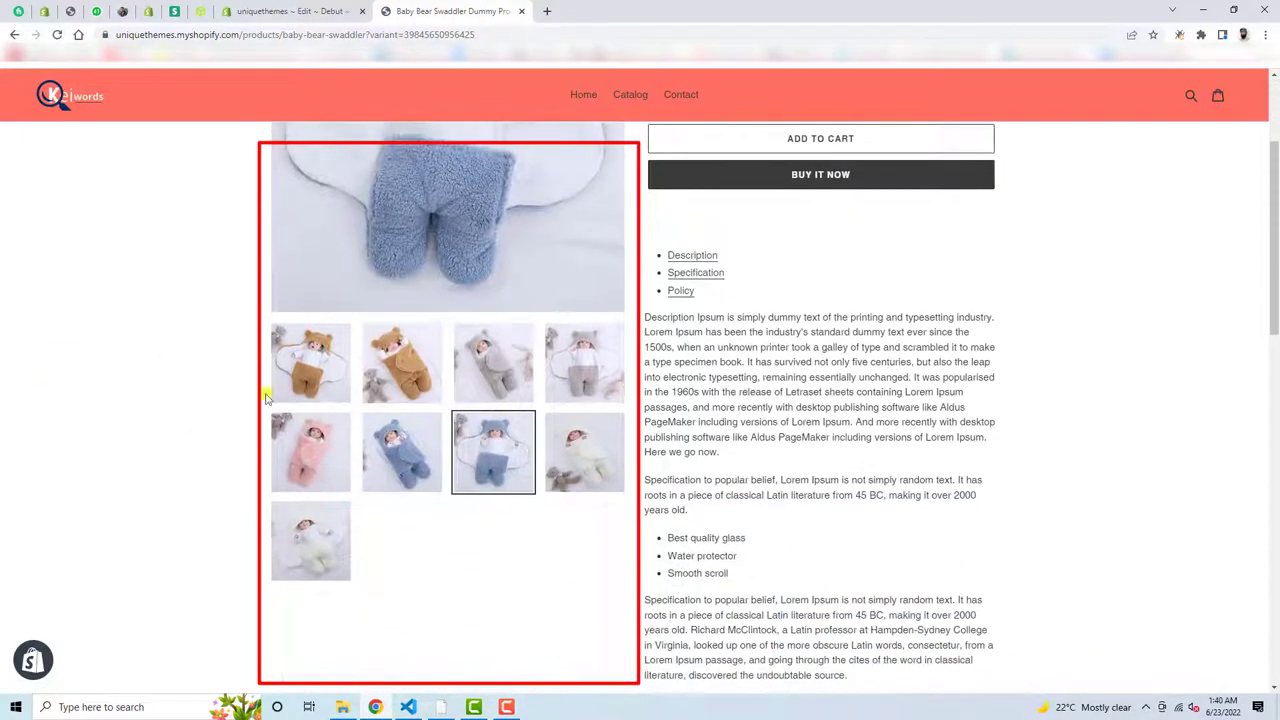
pyautogui.scroll(2, 110, 345)
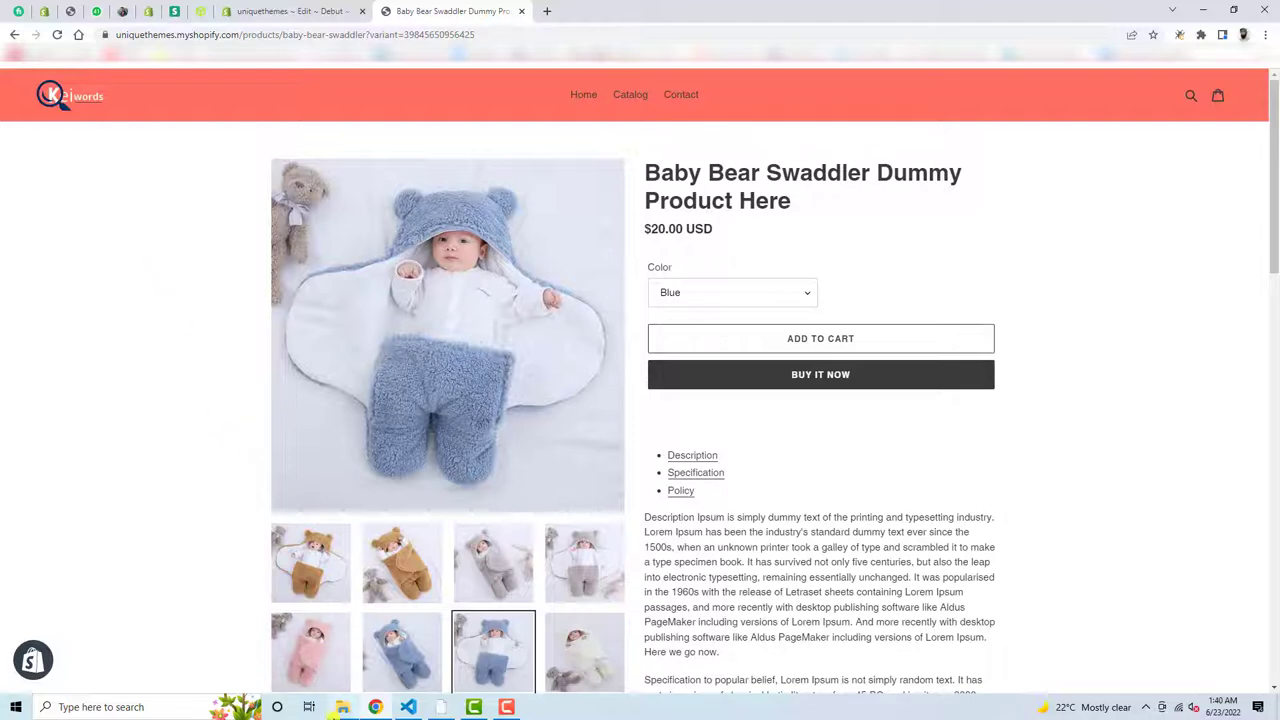
# Open the slider files folder, switch to VS Code and select all of featured-product.txt
pyautogui.click(342, 707)
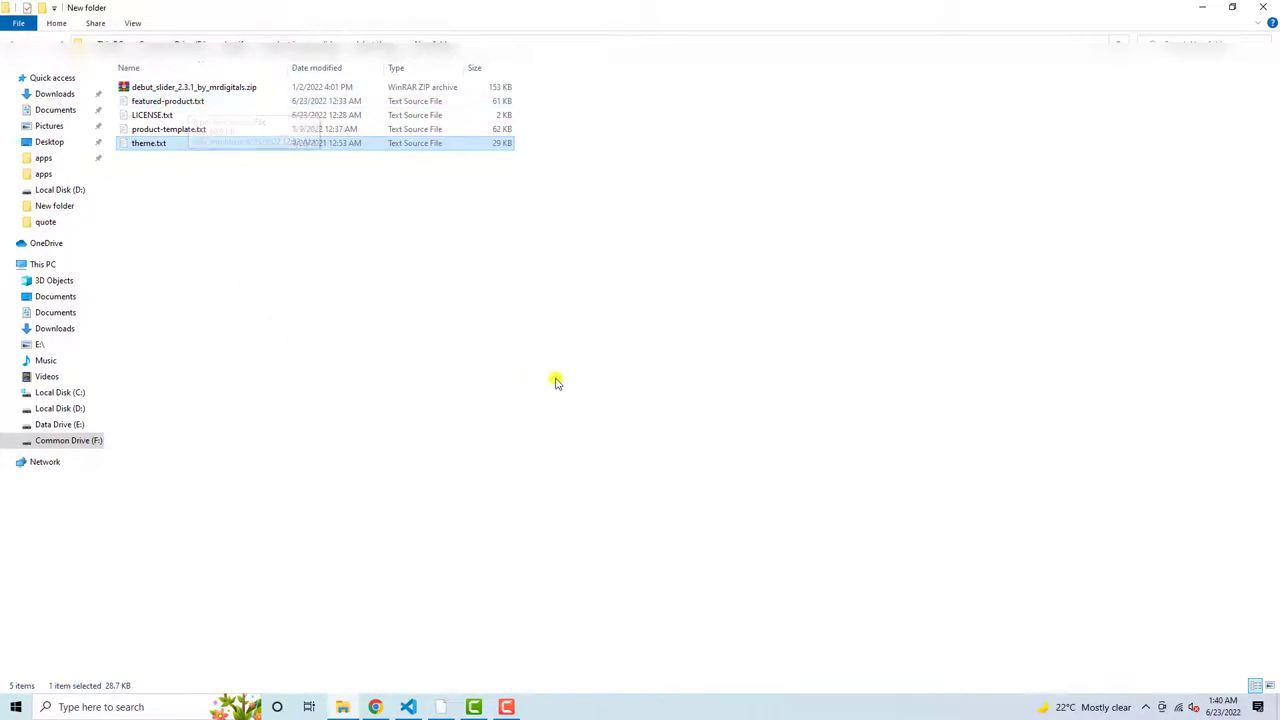
pyautogui.hotkey('alt', 'Tab')
pyautogui.hotkey('alt', 'Tab')
pyautogui.hotkey('alt', 'Tab')
pyautogui.hotkey('alt', 'Tab')
pyautogui.hotkey('alt', 'Tab')
pyautogui.hotkey('alt', 'Tab')
pyautogui.hotkey('alt', 'Tab')
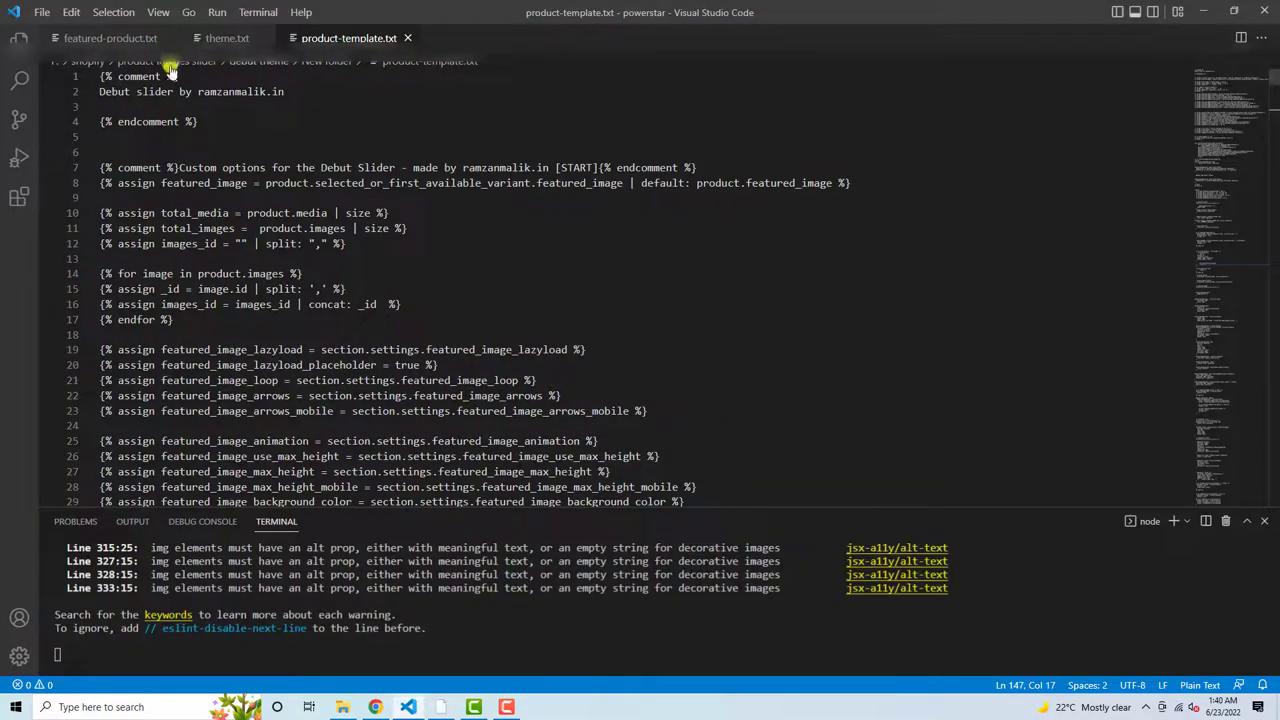
pyautogui.click(106, 40)
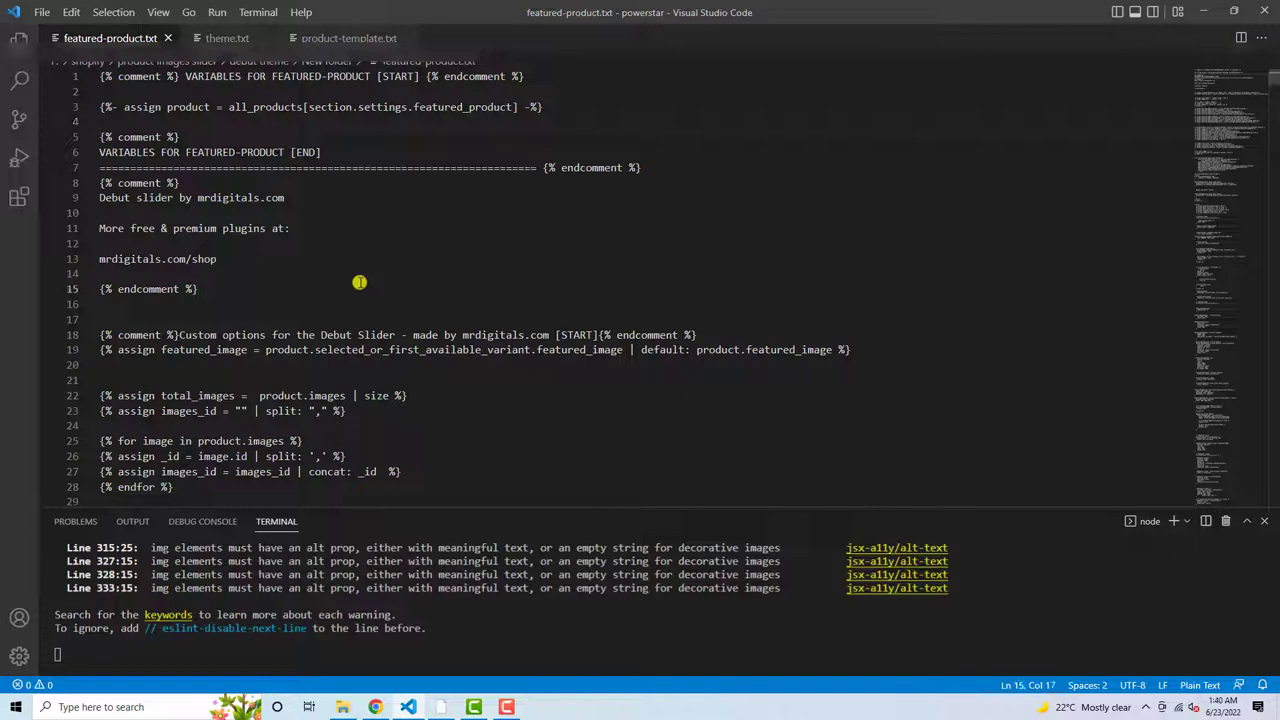
pyautogui.hotkey('ctrl', 'a')
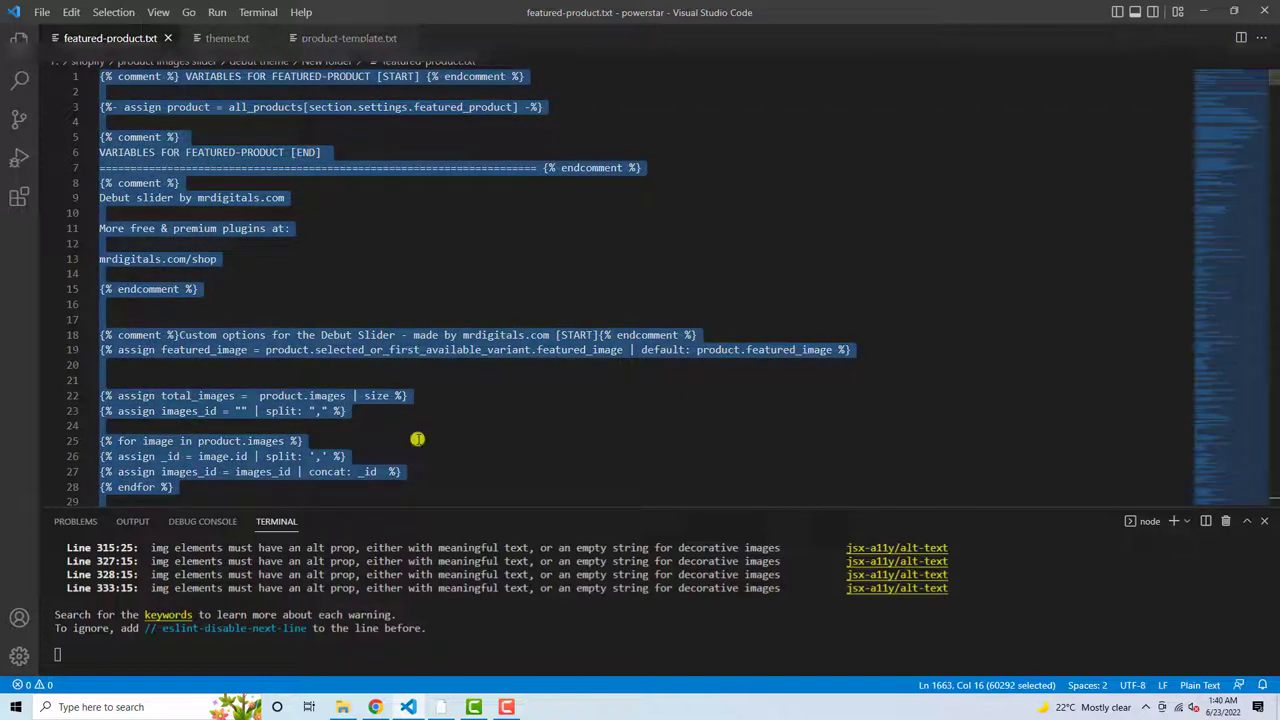
# Replace featured-product.liquid's code with the copied slider code and save it
pyautogui.click(376, 708)
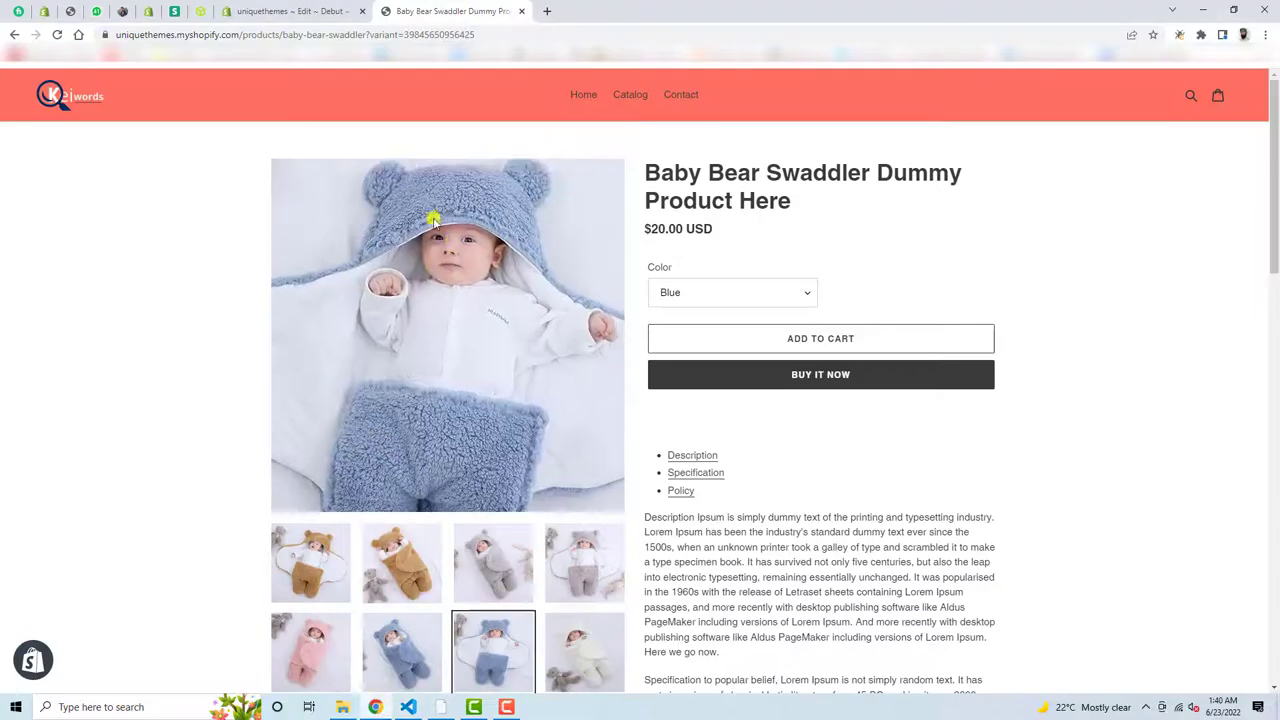
pyautogui.hotkey('ctrl', 'shift', 'Tab')
pyautogui.click(405, 157)
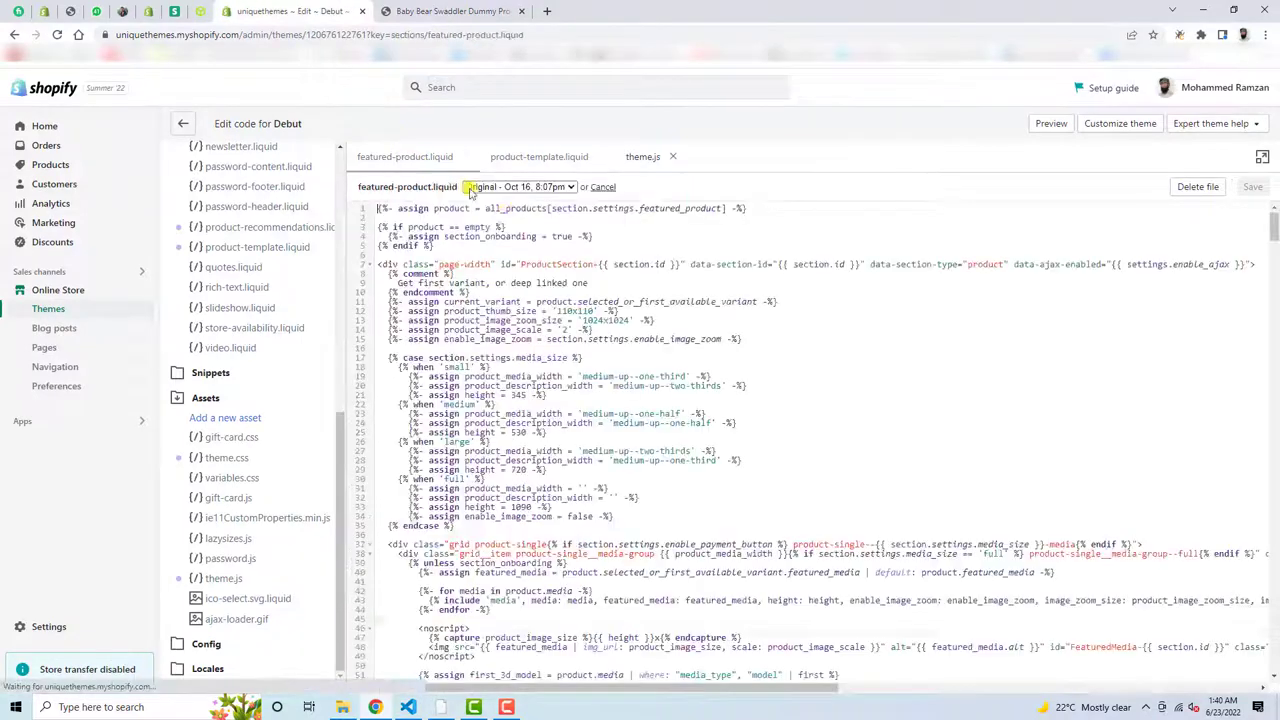
pyautogui.hotkey('ctrl', 'a')
pyautogui.press('BackSpace')
pyautogui.hotkey('alt', 'Tab')
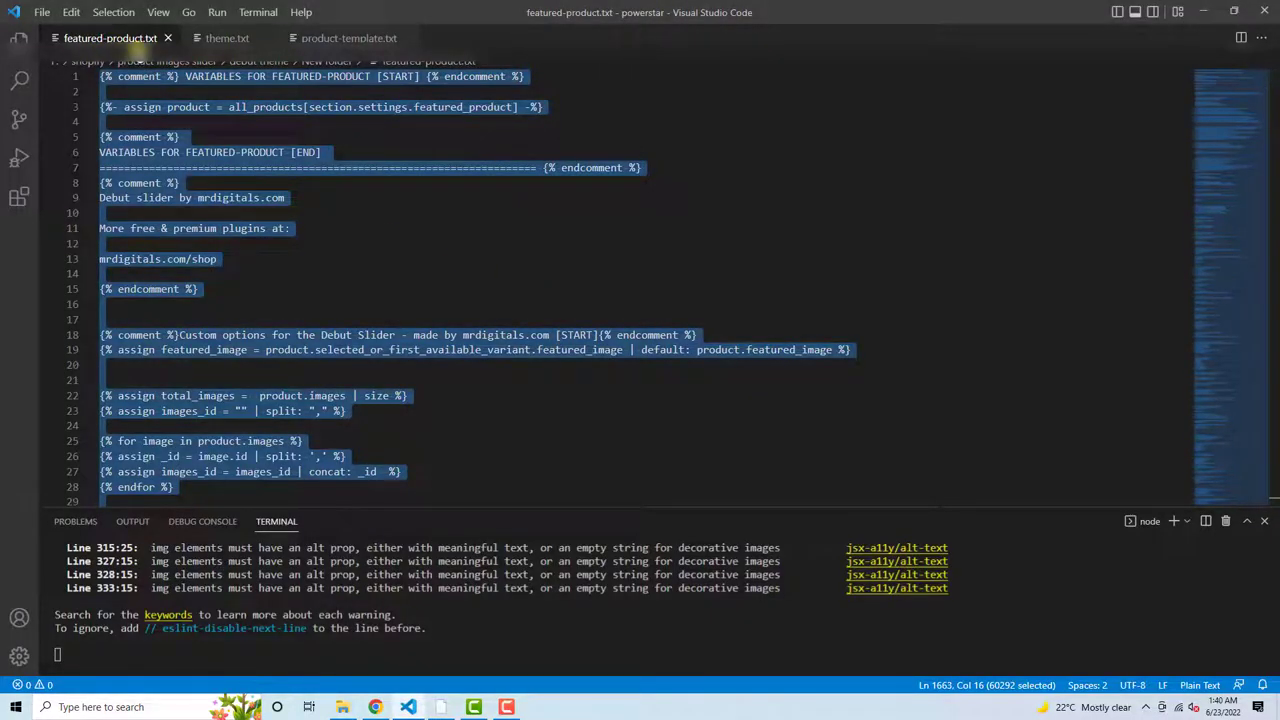
pyautogui.hotkey('alt', 'Tab')
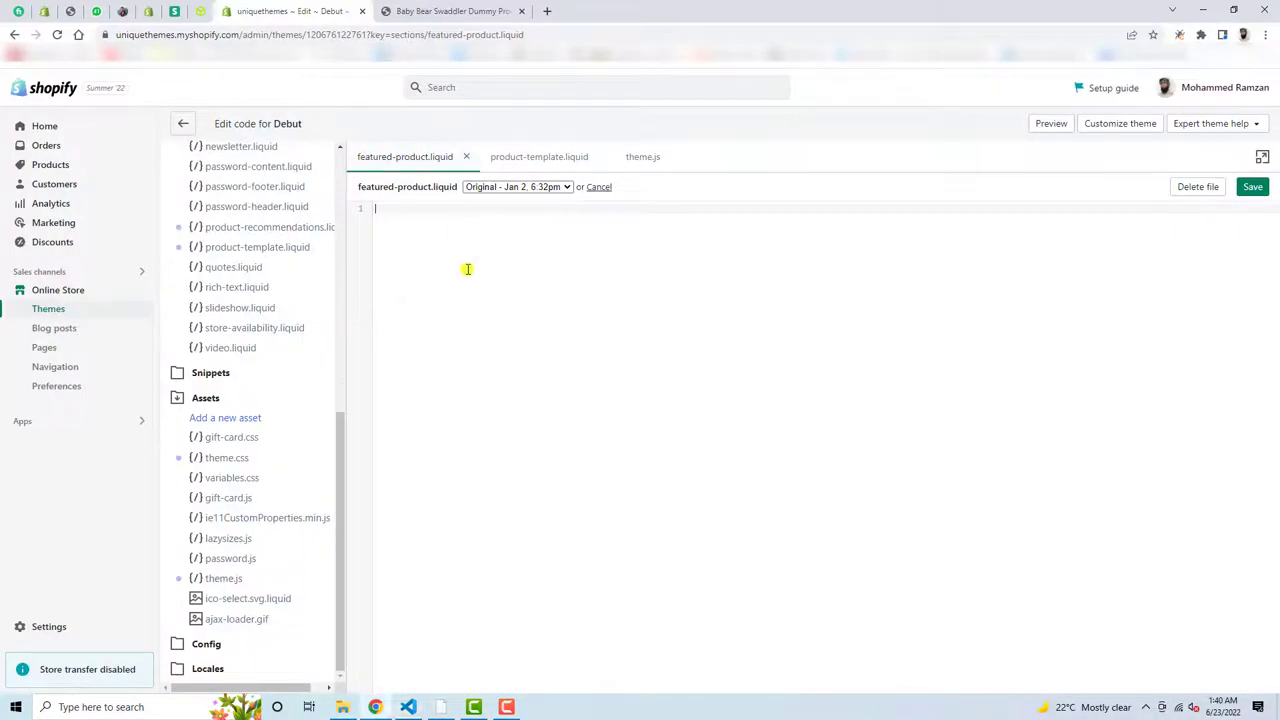
pyautogui.hotkey('ctrl', 'v')
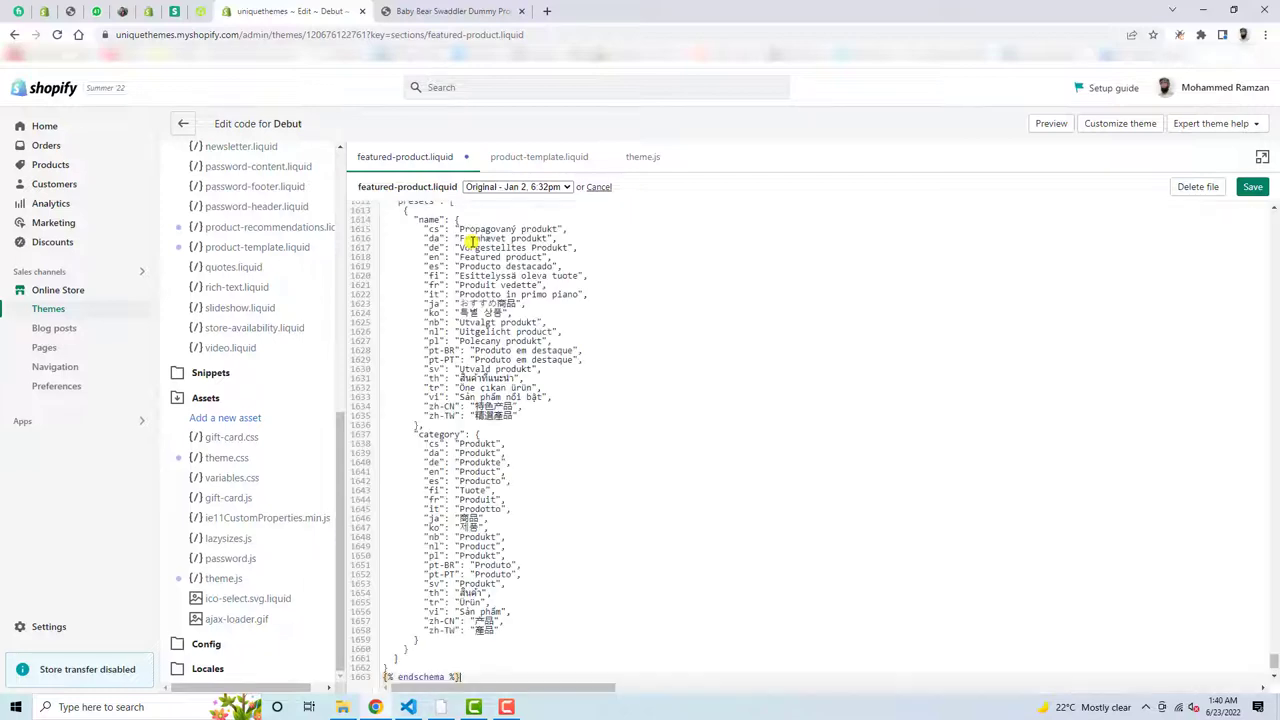
pyautogui.click(1251, 188)
# Delete all existing code in product-template.liquid
pyautogui.click(524, 160)
pyautogui.click(562, 272)
pyautogui.hotkey('ctrl', 'a')
pyautogui.press('BackSpace')
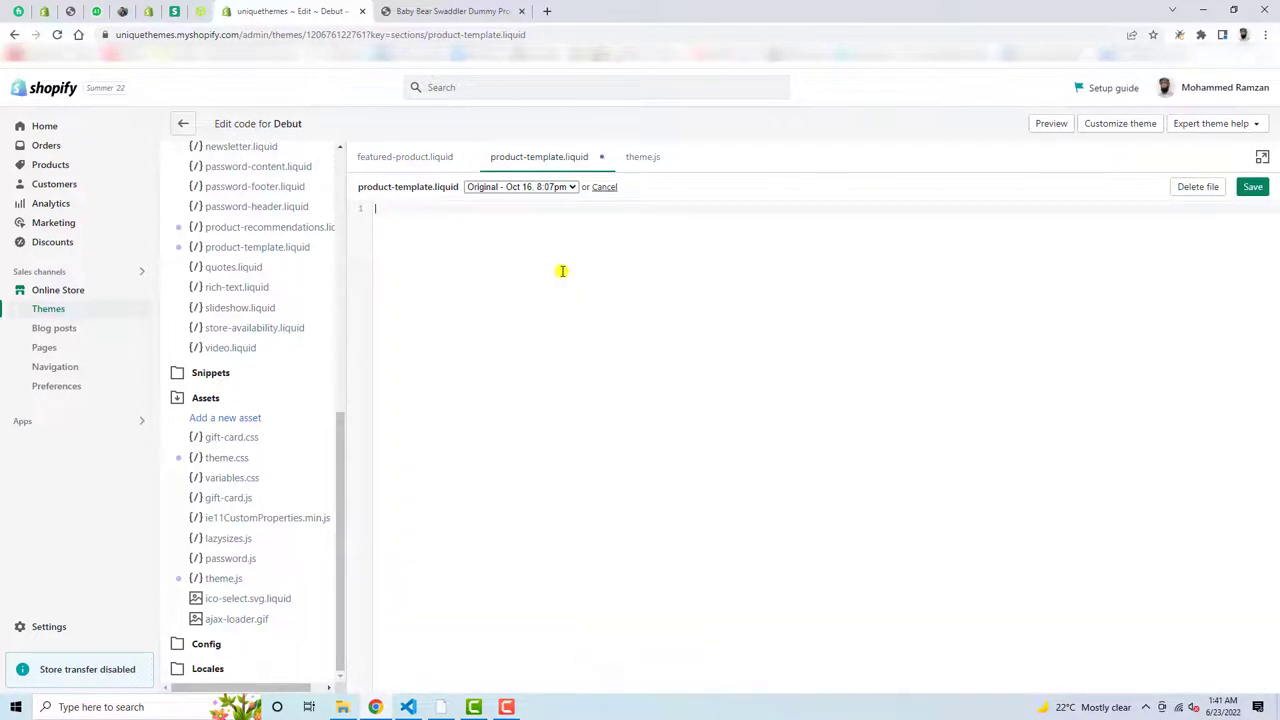
# Copy all of product-template.txt, paste it into product-template.liquid and save
pyautogui.hotkey('alt', 'Tab')
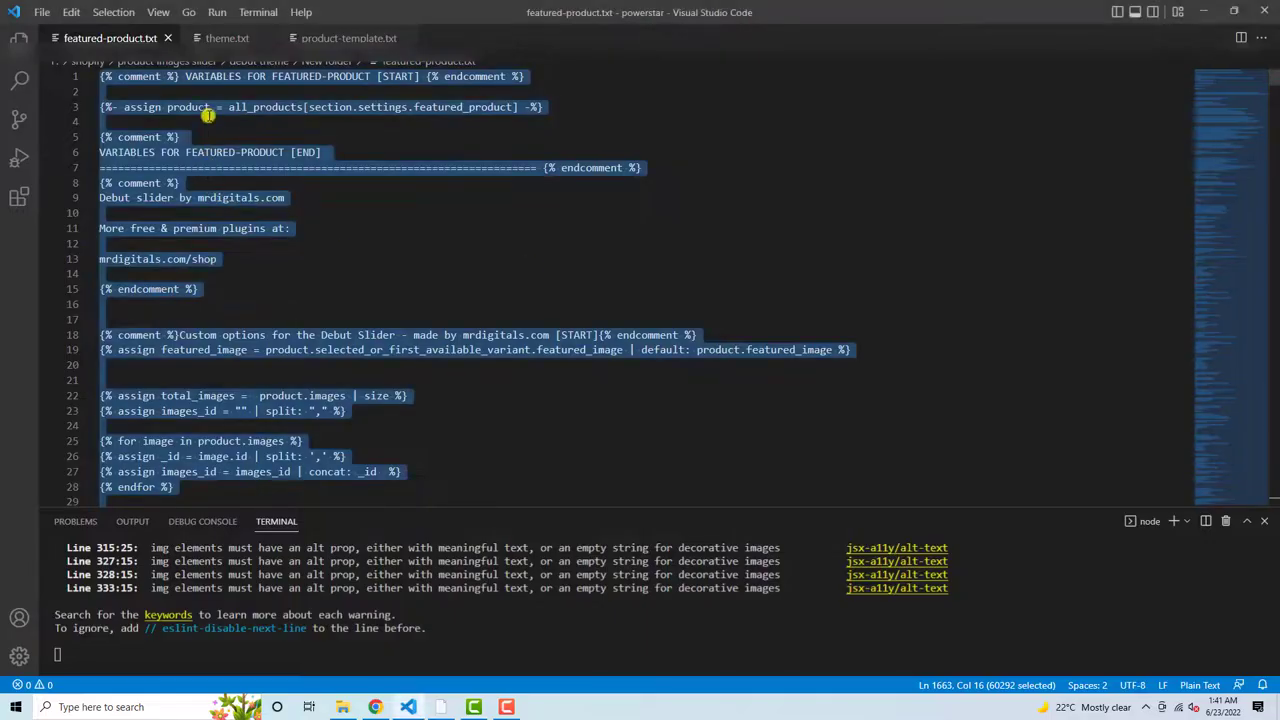
pyautogui.click(337, 38)
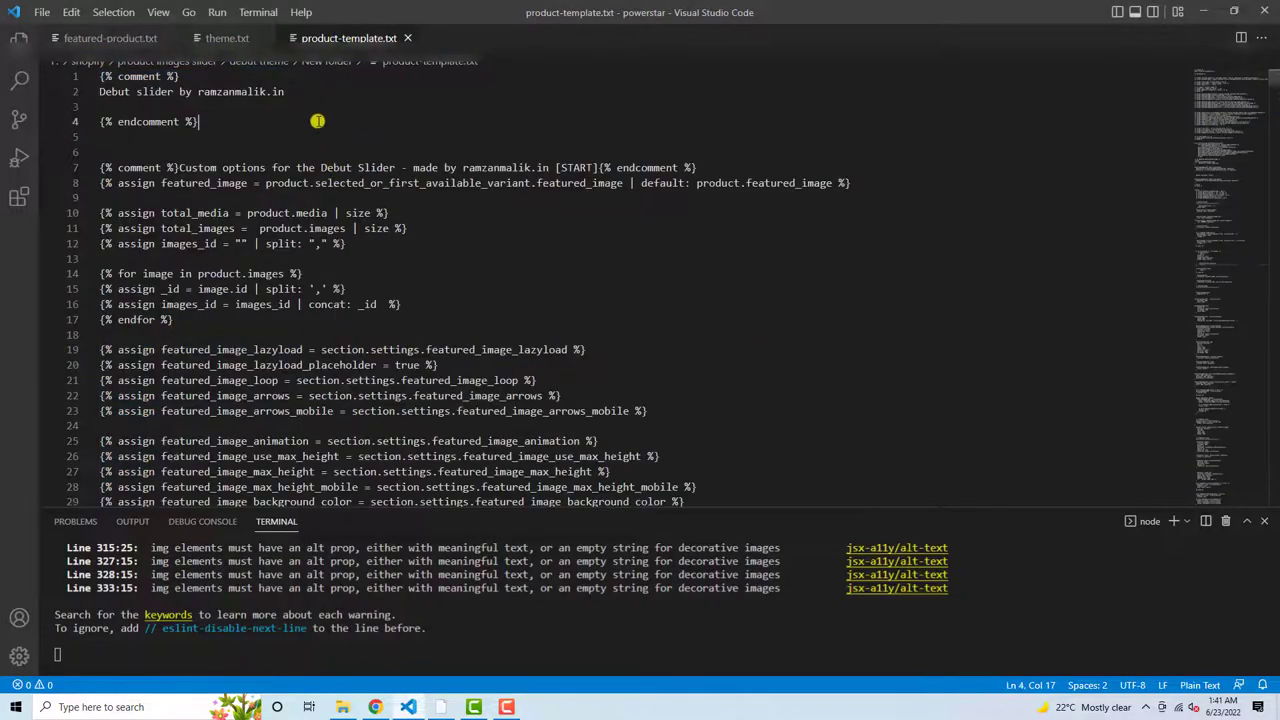
pyautogui.hotkey('ctrl', 'a')
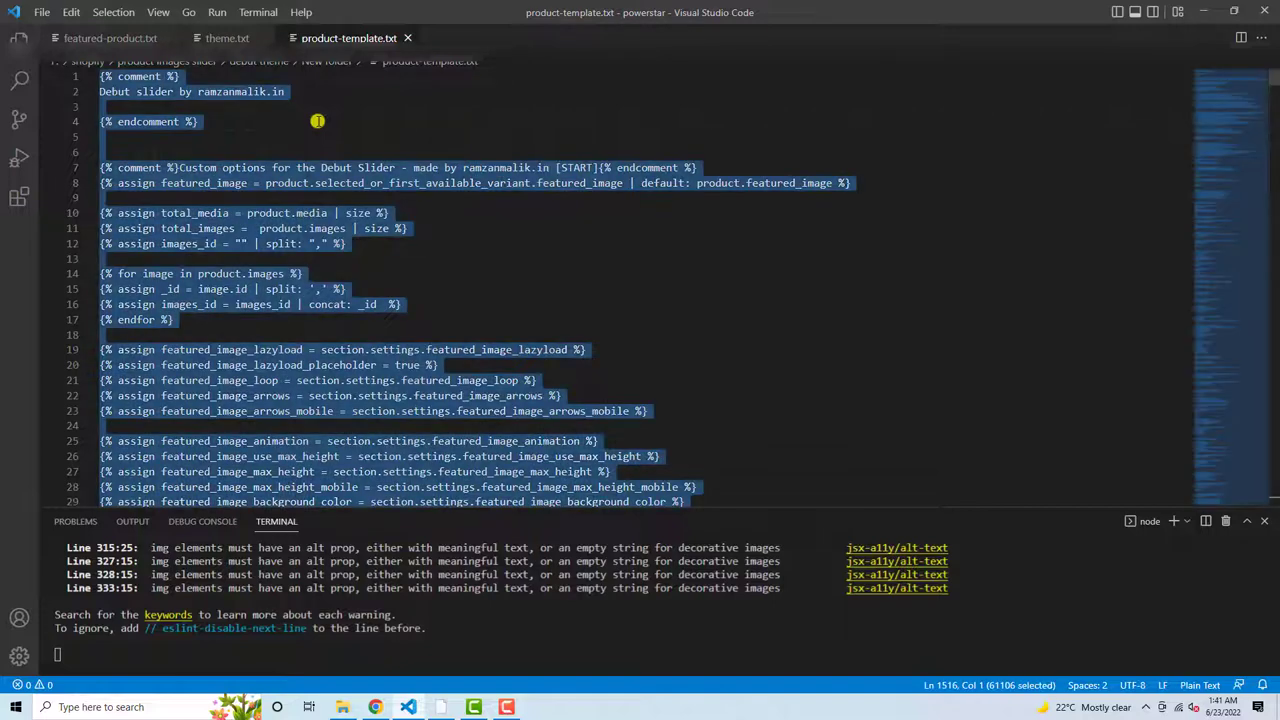
pyautogui.rightClick(308, 163)
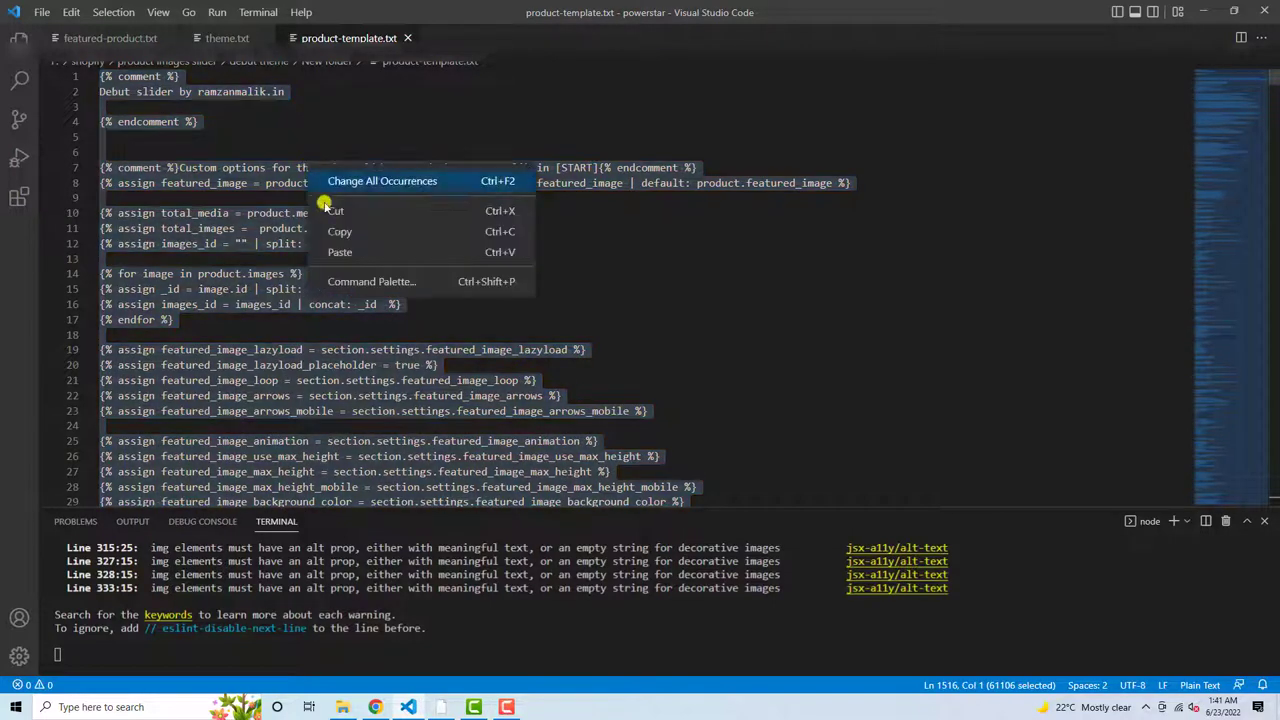
pyautogui.click(348, 232)
pyautogui.hotkey('alt', 'Tab')
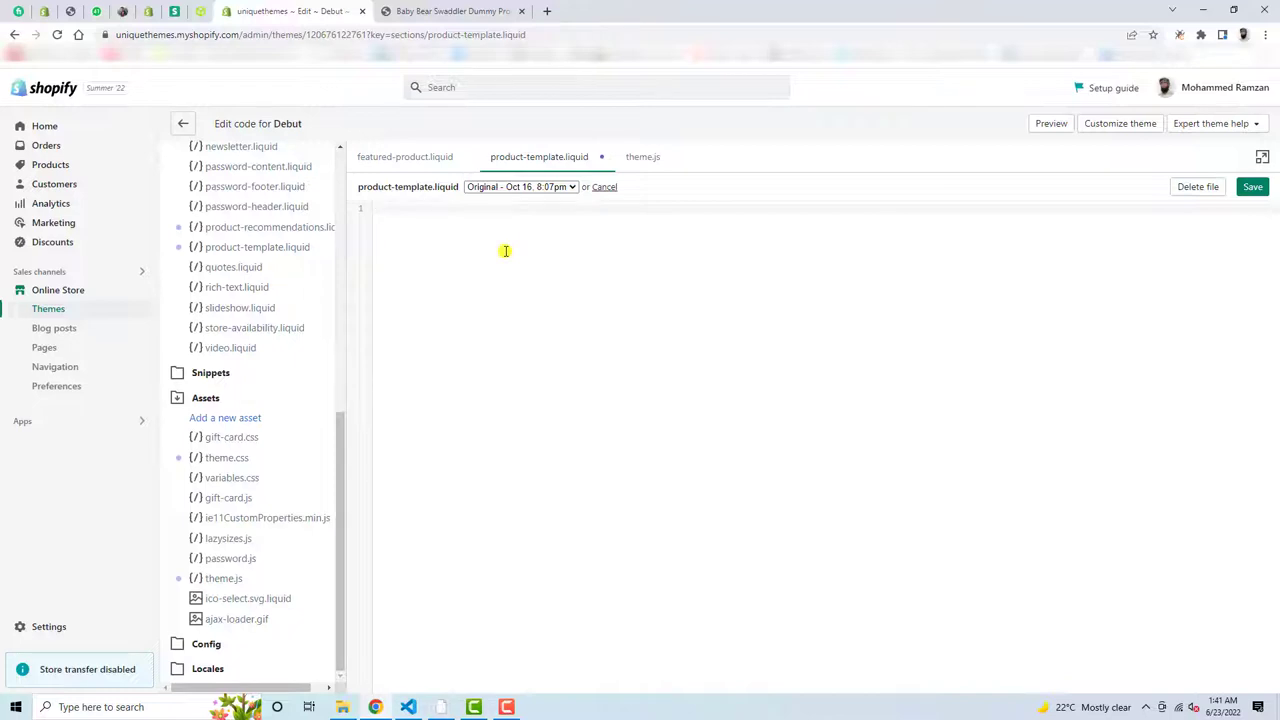
pyautogui.hotkey('ctrl', 'v')
pyautogui.click(1252, 187)
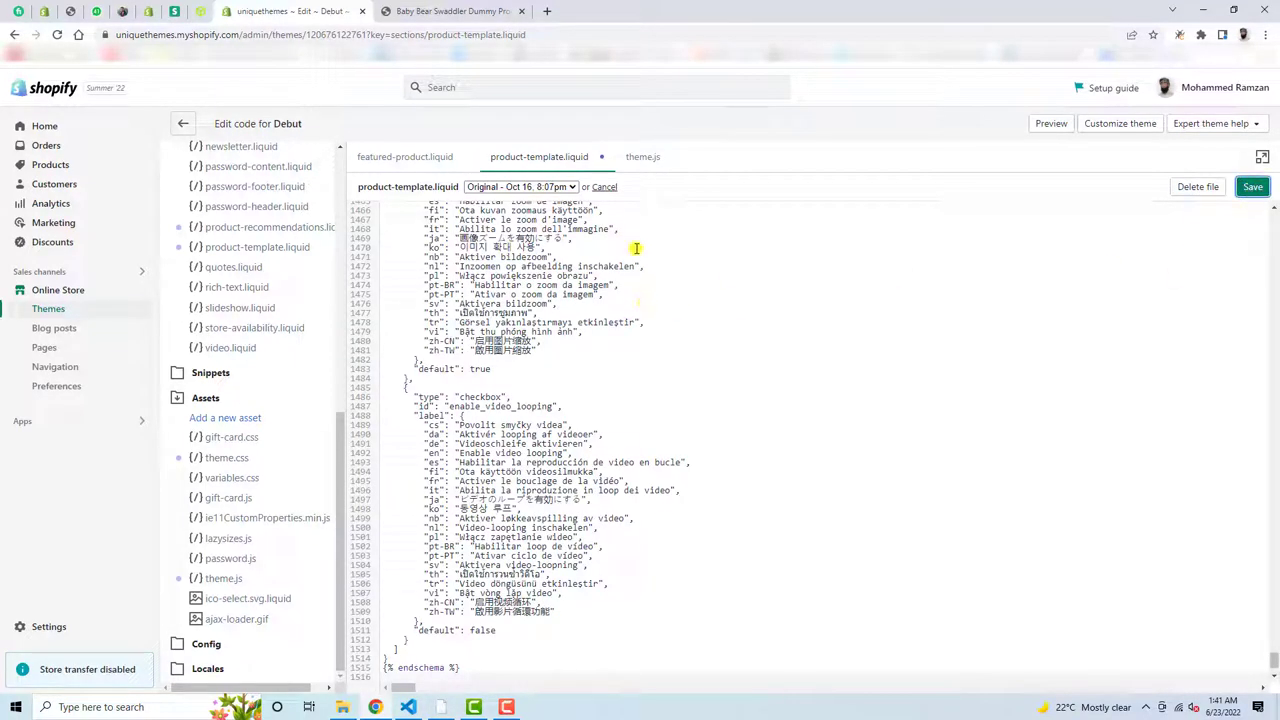
# Copy the whole theme.txt script and paste it onto theme.js's empty last line
pyautogui.click(641, 157)
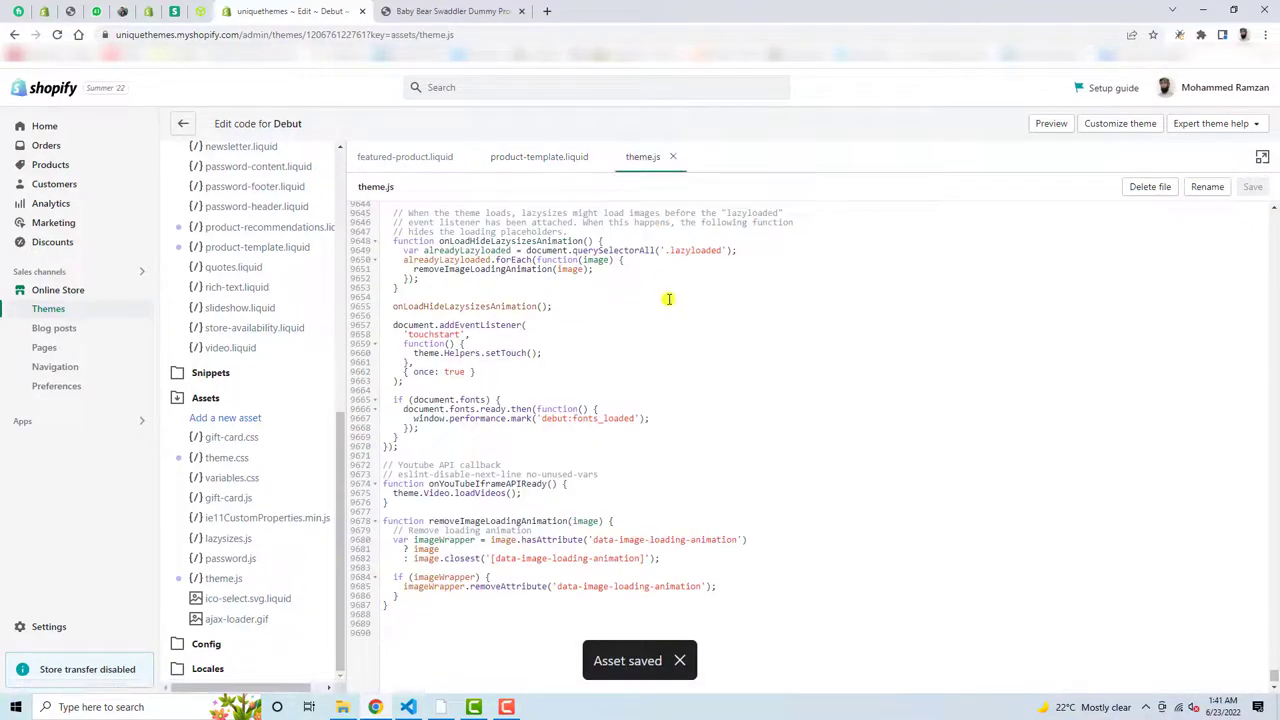
pyautogui.hotkey('alt', 'Tab')
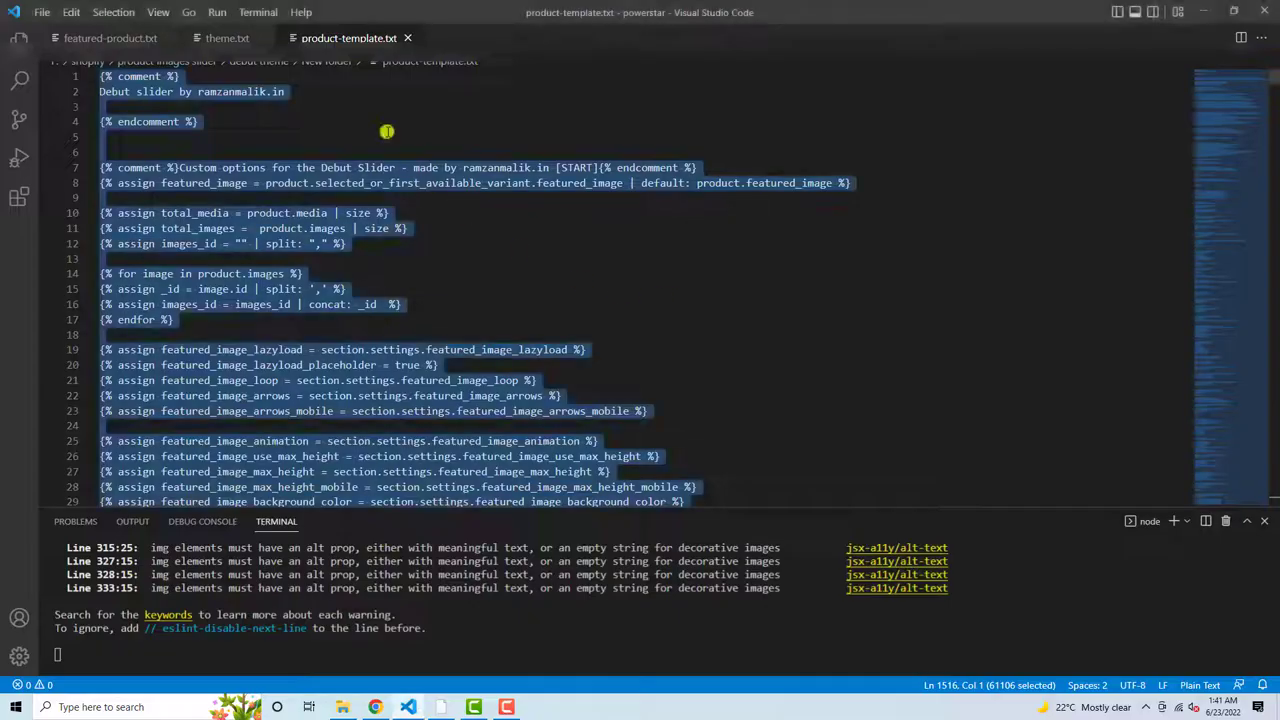
pyautogui.click(224, 40)
pyautogui.click(192, 77)
pyautogui.hotkey('ctrl', 'a')
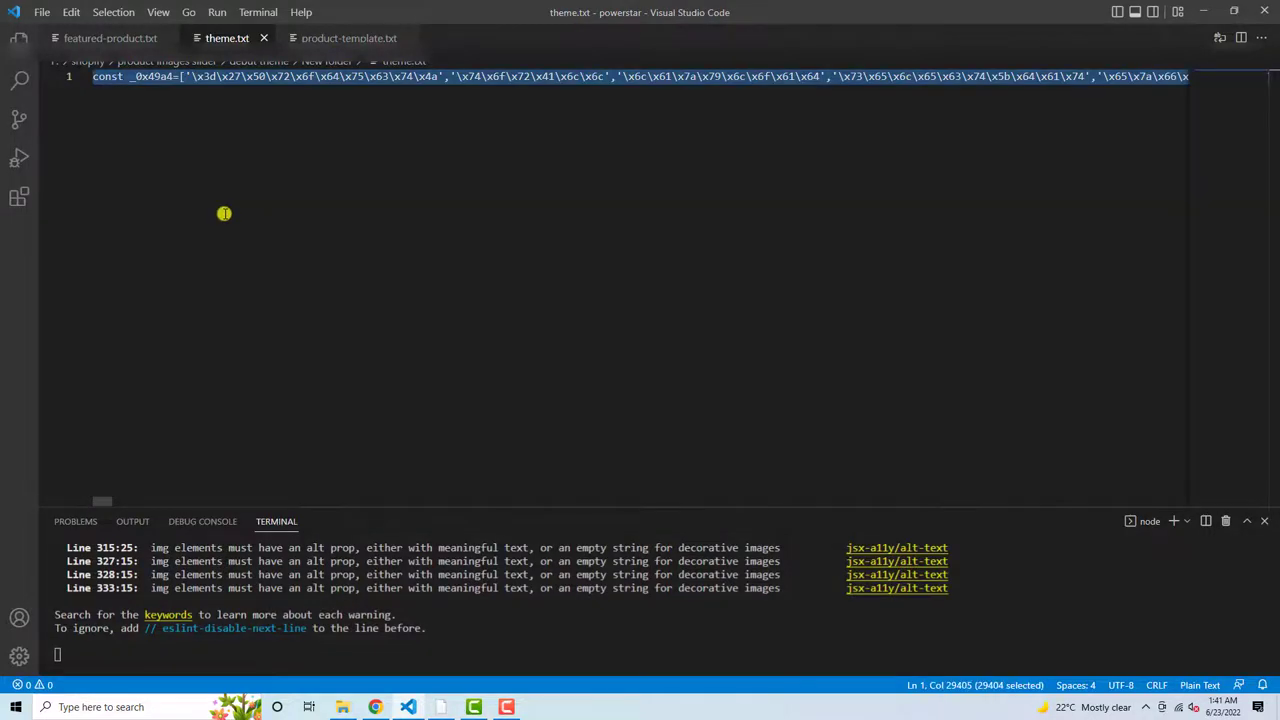
pyautogui.hotkey('alt', 'Tab')
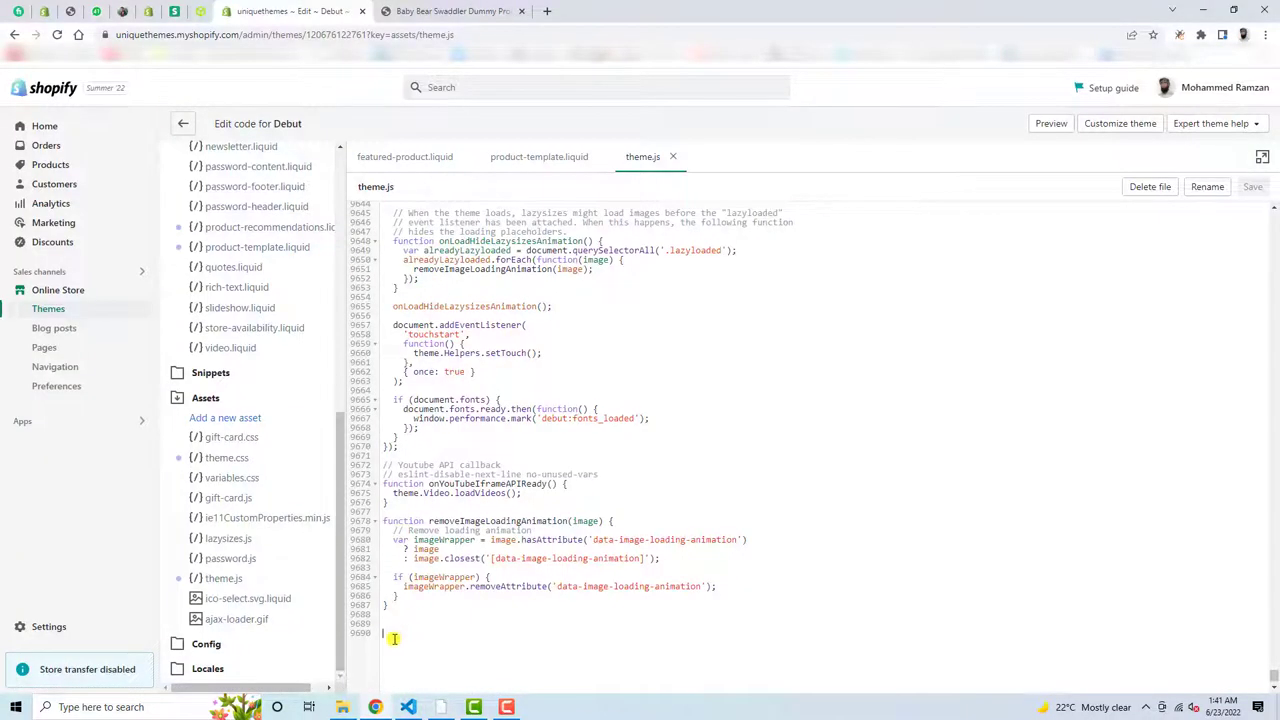
pyautogui.click(394, 639)
pyautogui.scroll(3, 658, 472)
pyautogui.scroll(-3, 651, 449)
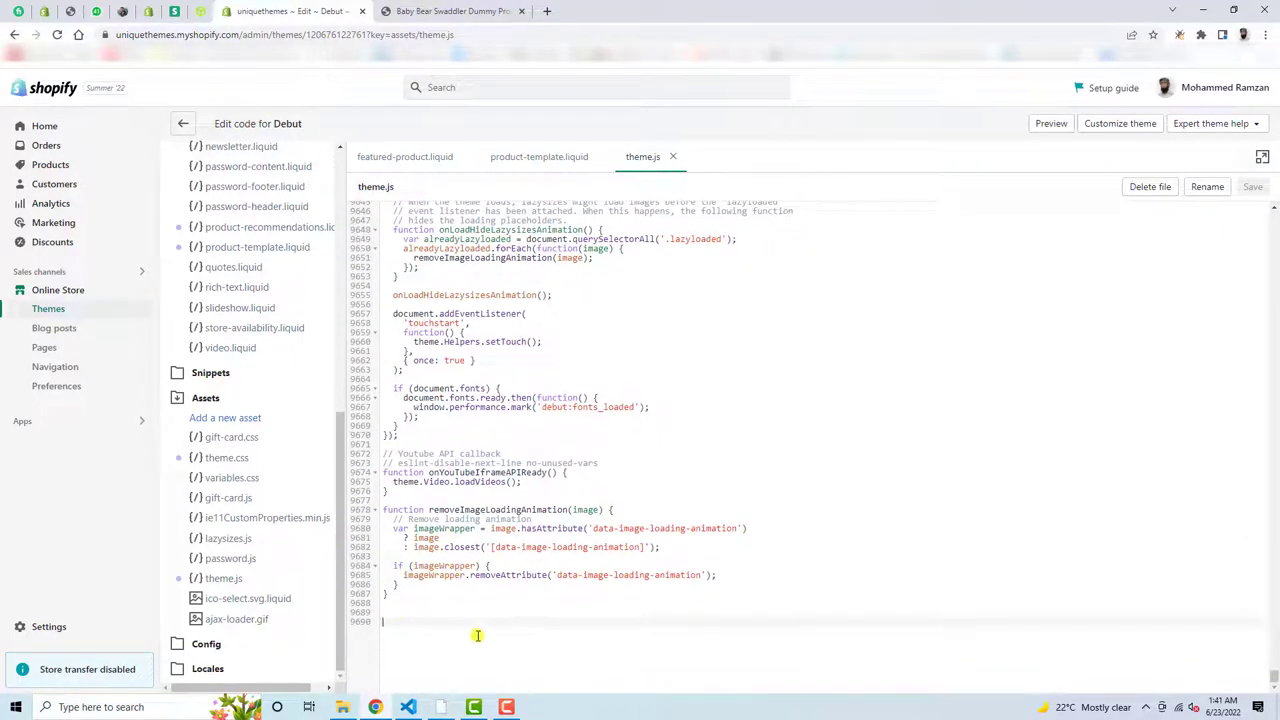
pyautogui.hotkey('ctrl', 'v')
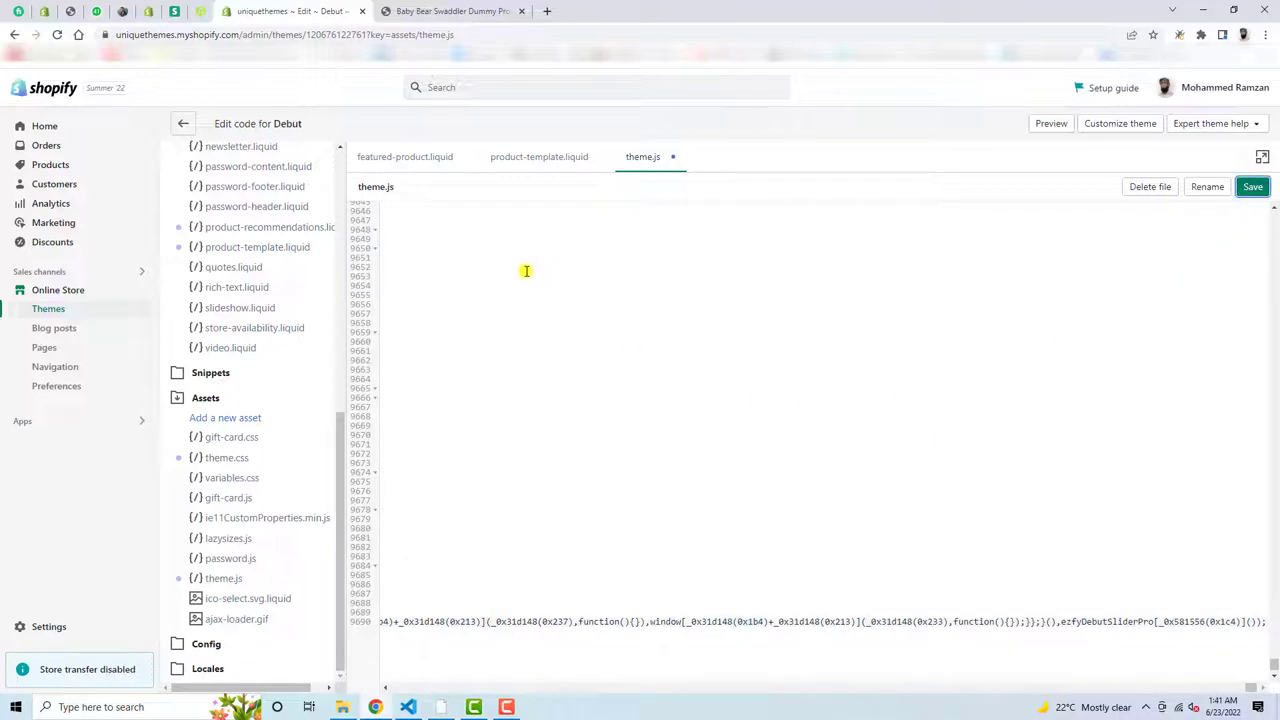
# Save theme.js, reload the product page and step the slider forward and back to the pink swaddle
pyautogui.hotkey('ctrl', 's')
pyautogui.click(437, 10)
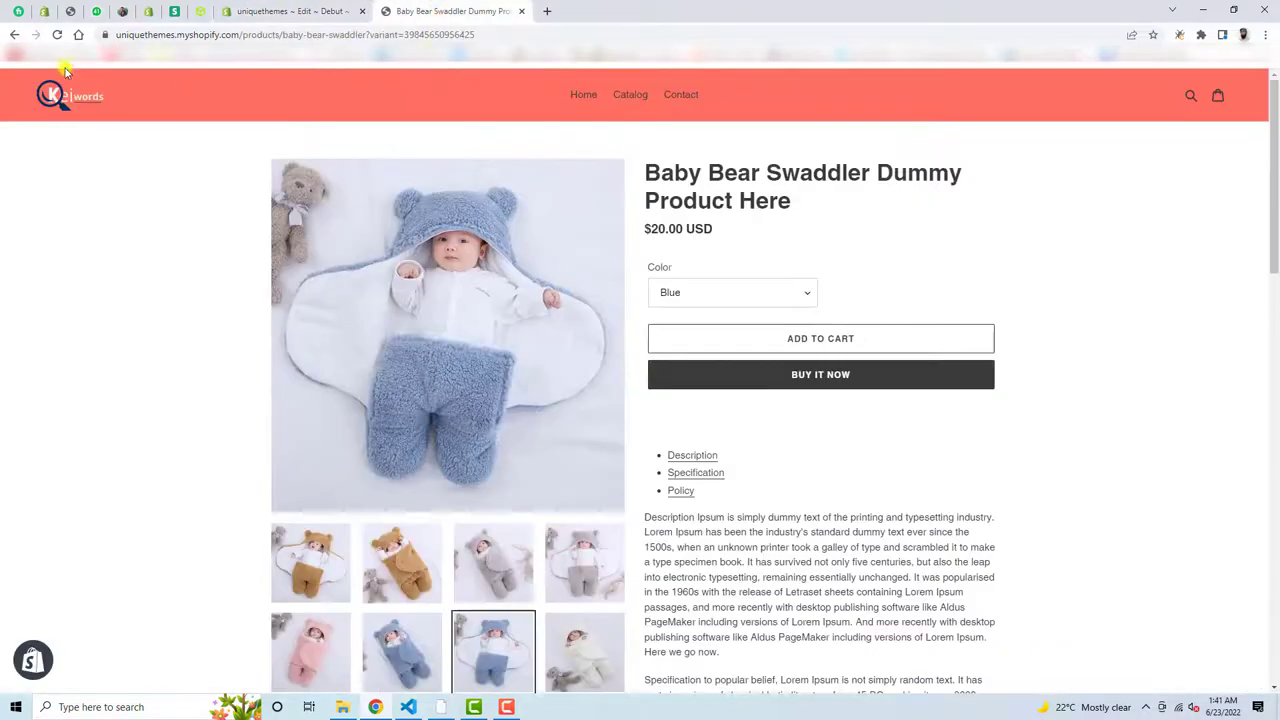
pyautogui.click(57, 34)
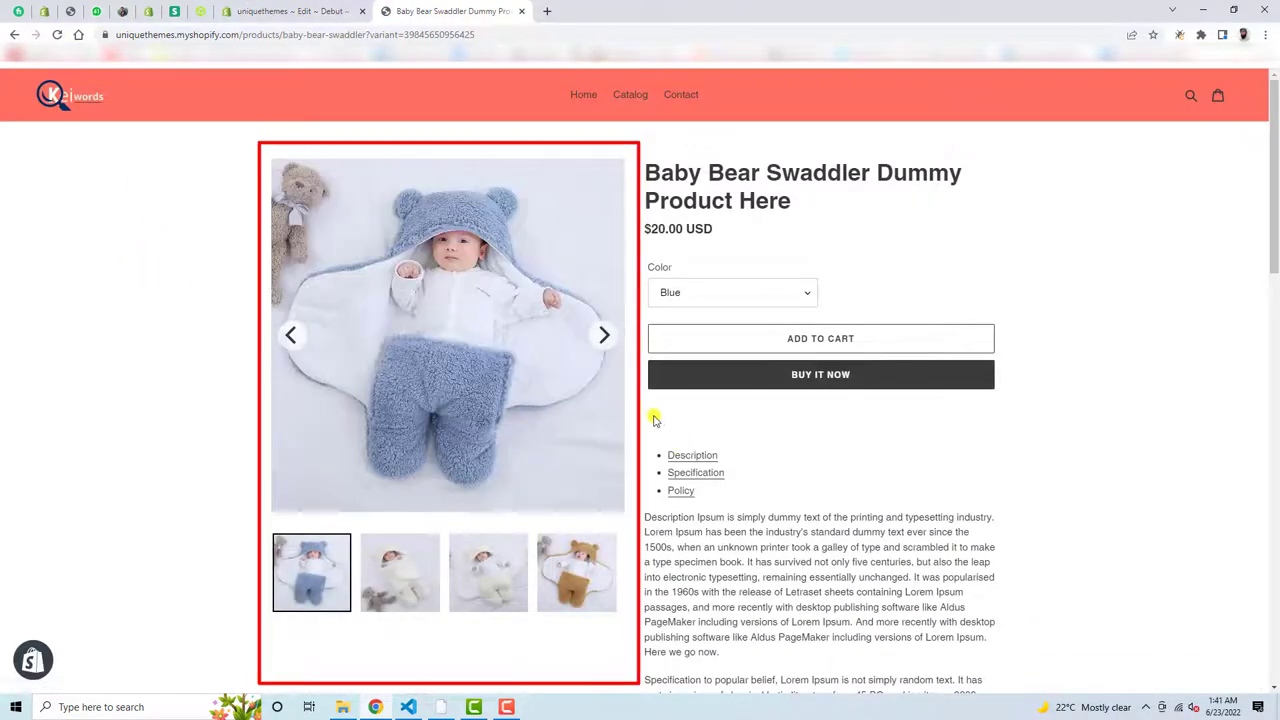
pyautogui.click(604, 336)
pyautogui.click(291, 335)
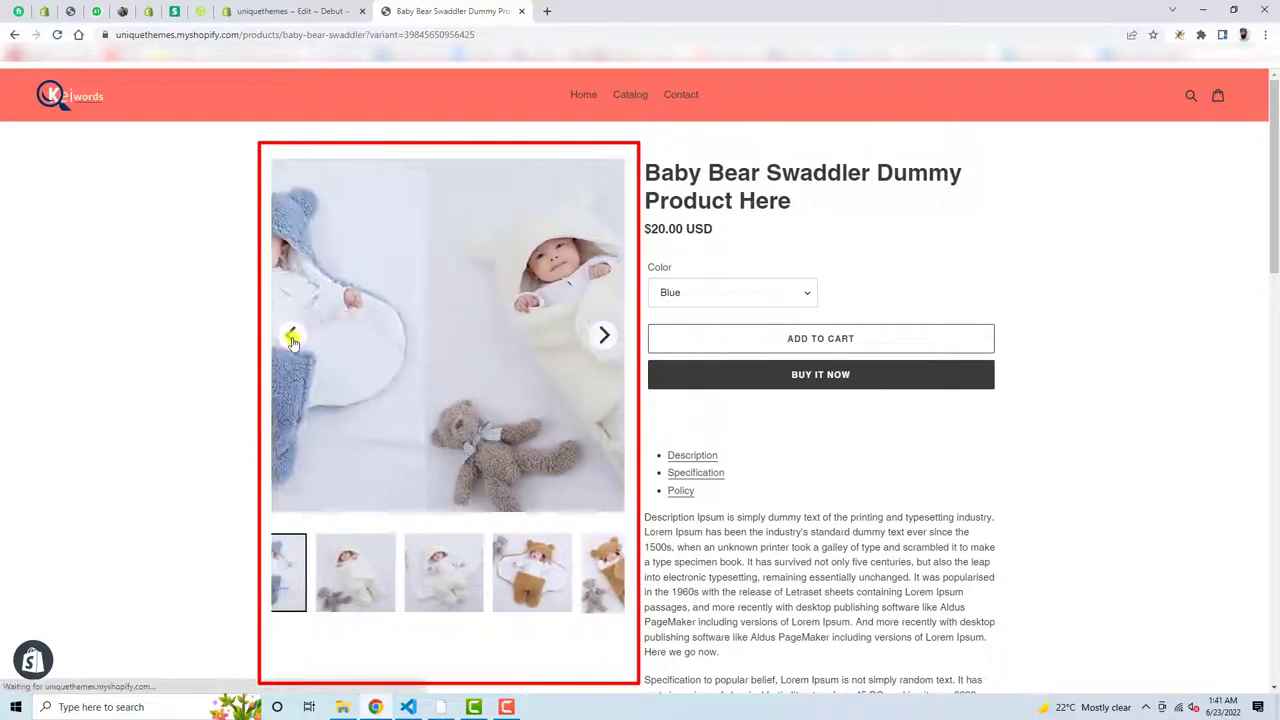
pyautogui.click(291, 335)
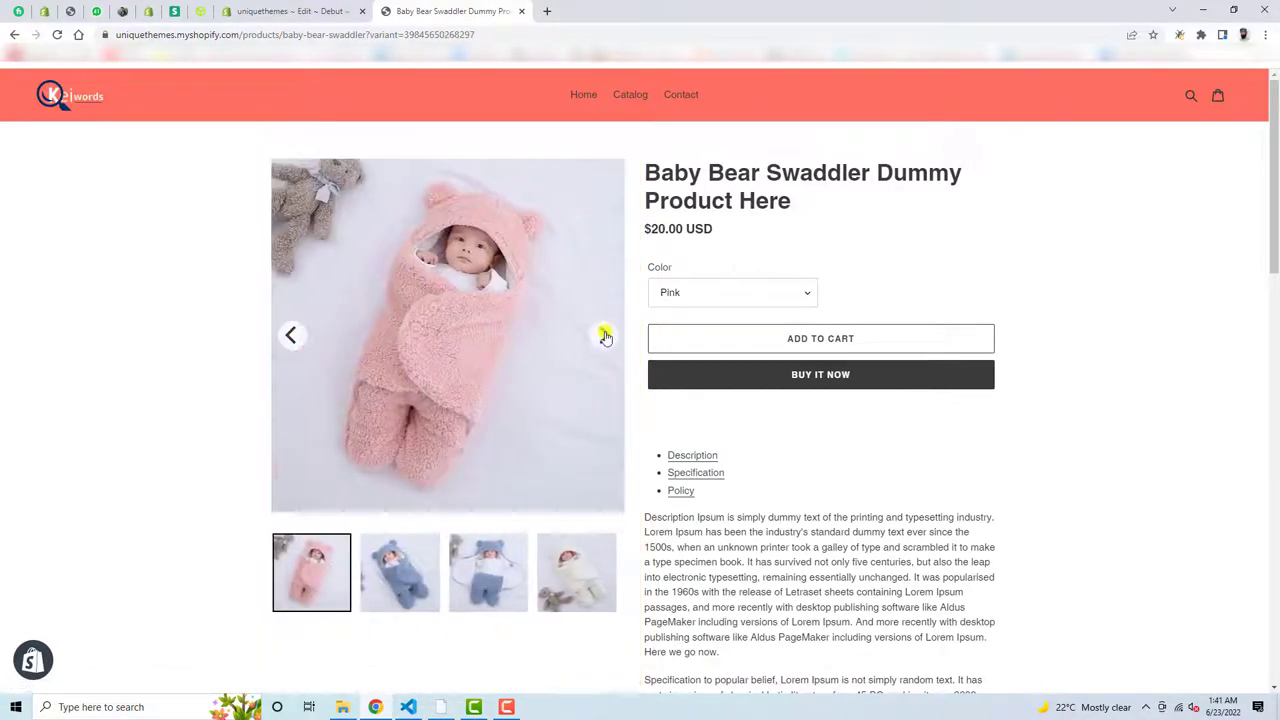
# Cycle through the blue and white swaddle images back to pink, then right-click the next arrow
pyautogui.click(600, 334)
pyautogui.scroll(-2, 806, 437)
pyautogui.scroll(2, 806, 437)
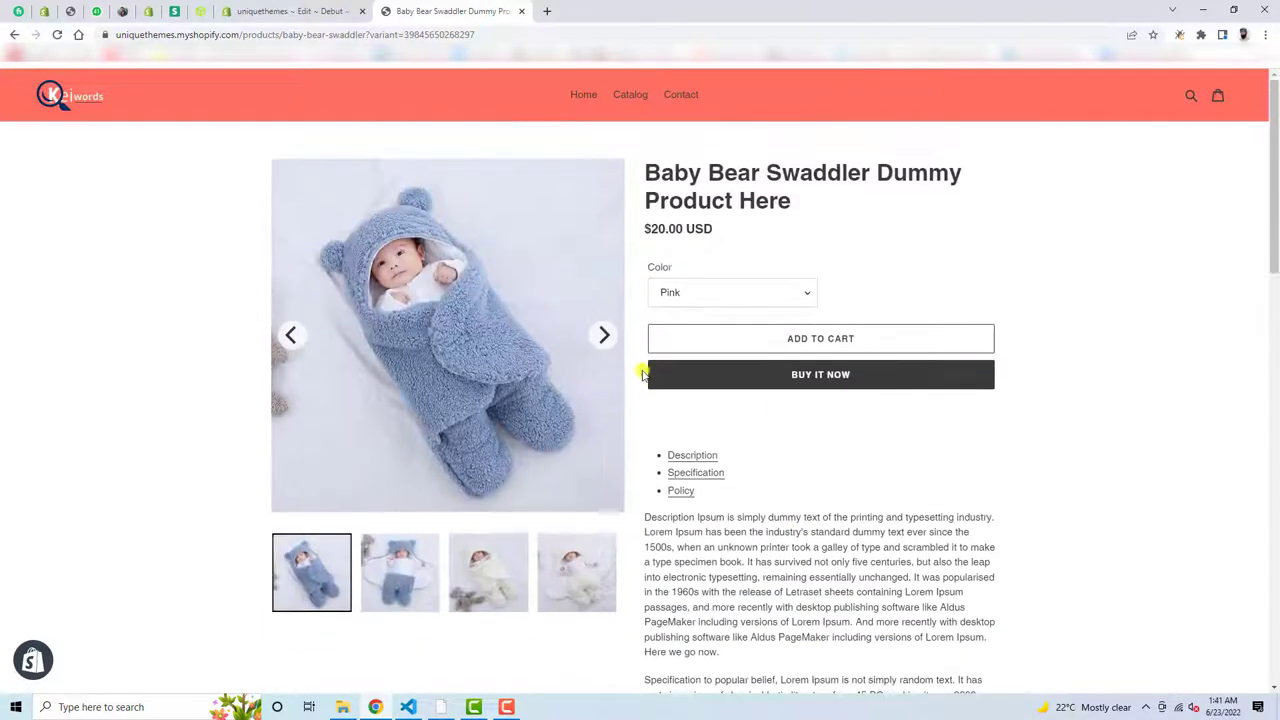
pyautogui.click(600, 335)
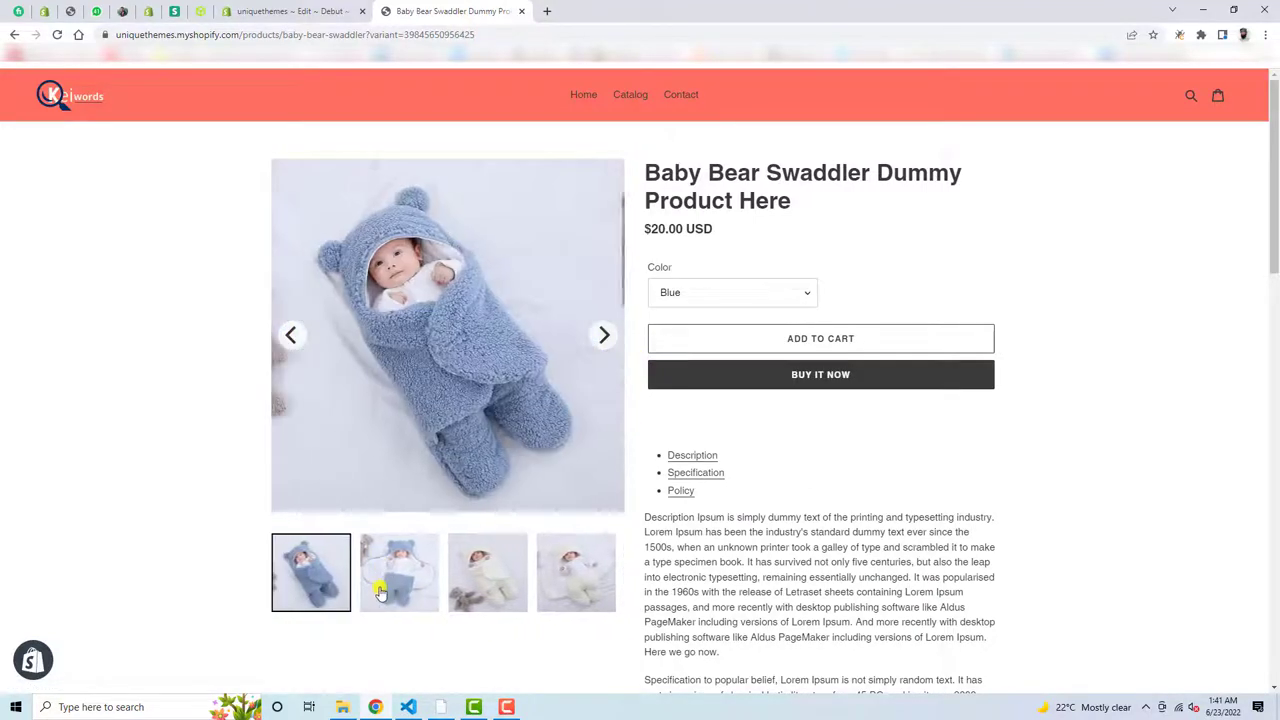
pyautogui.click(469, 586)
pyautogui.click(524, 588)
pyautogui.click(571, 586)
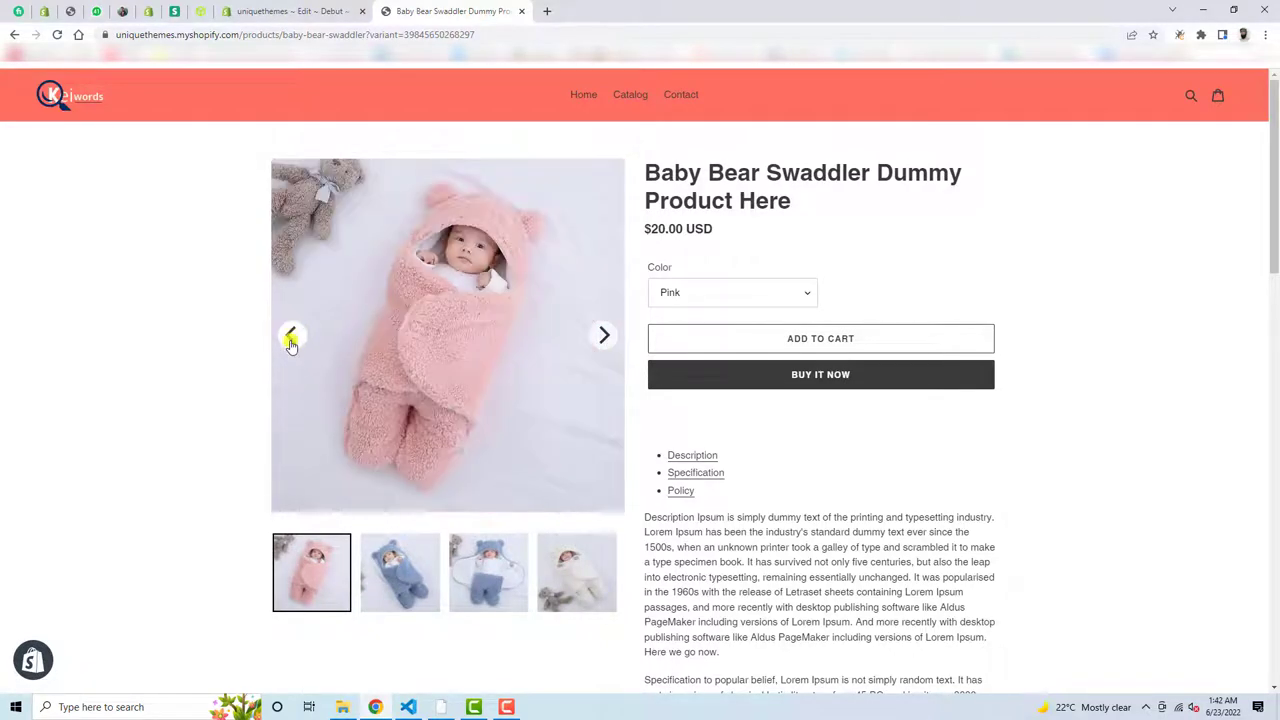
pyautogui.rightClick(600, 336)
# Inspect the next-arrow button and review its .flickity-button background rule in DevTools
pyautogui.click(651, 456)
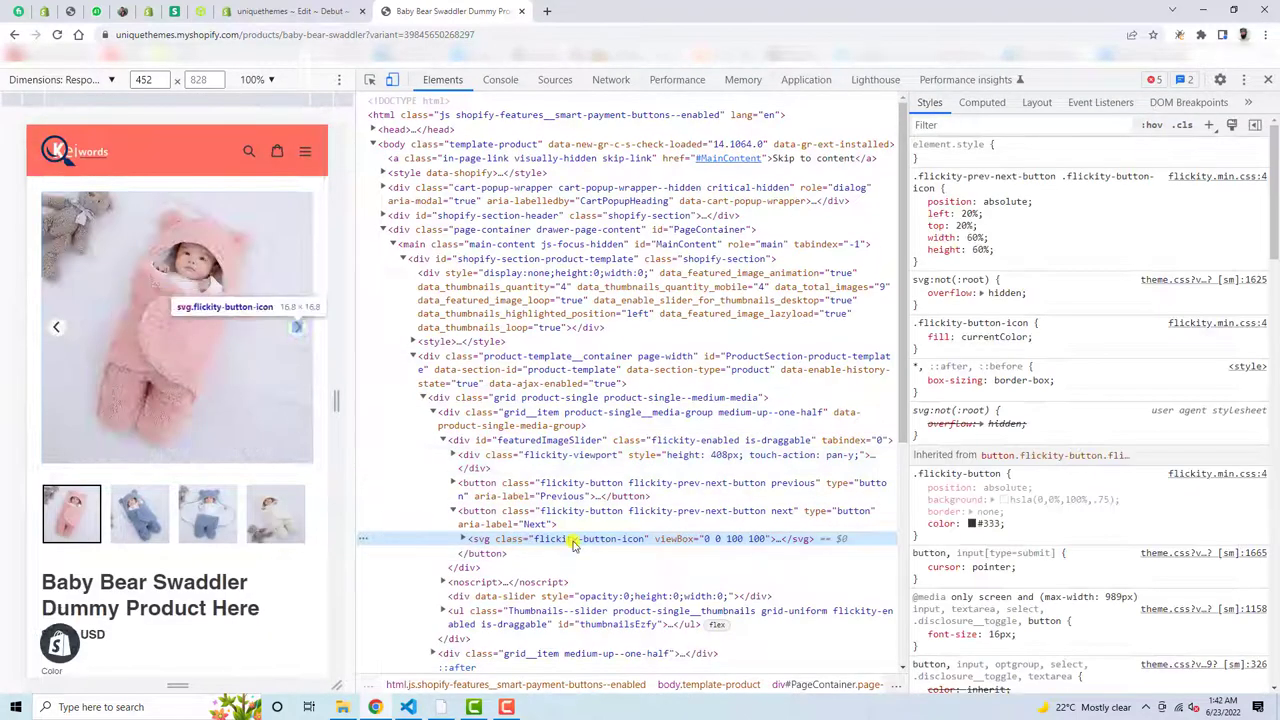
pyautogui.click(575, 514)
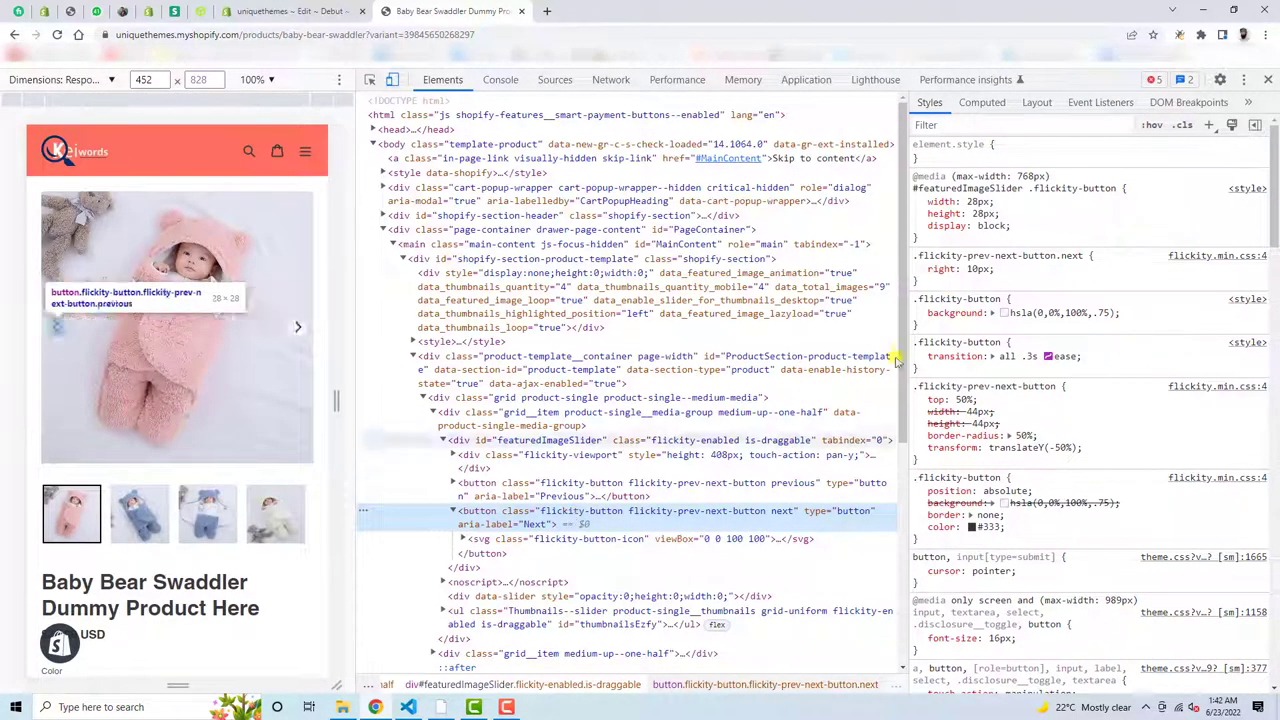
pyautogui.moveTo(990, 313)
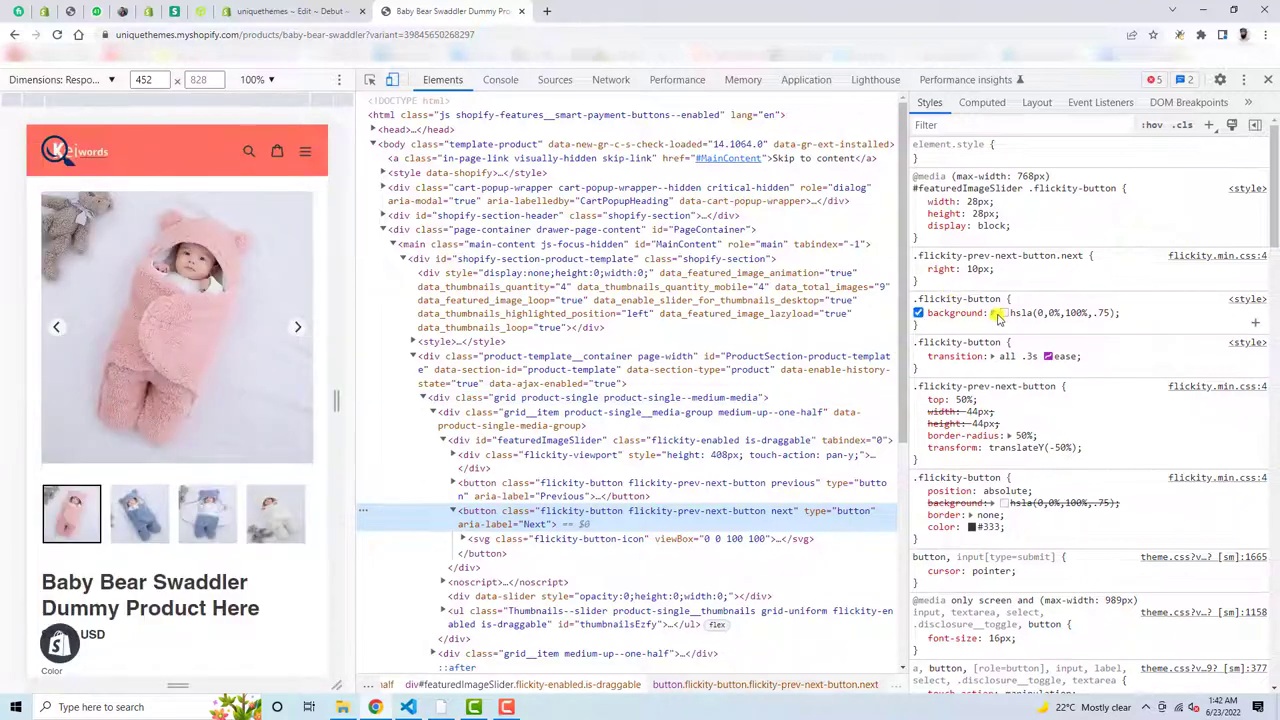
pyautogui.click(944, 298)
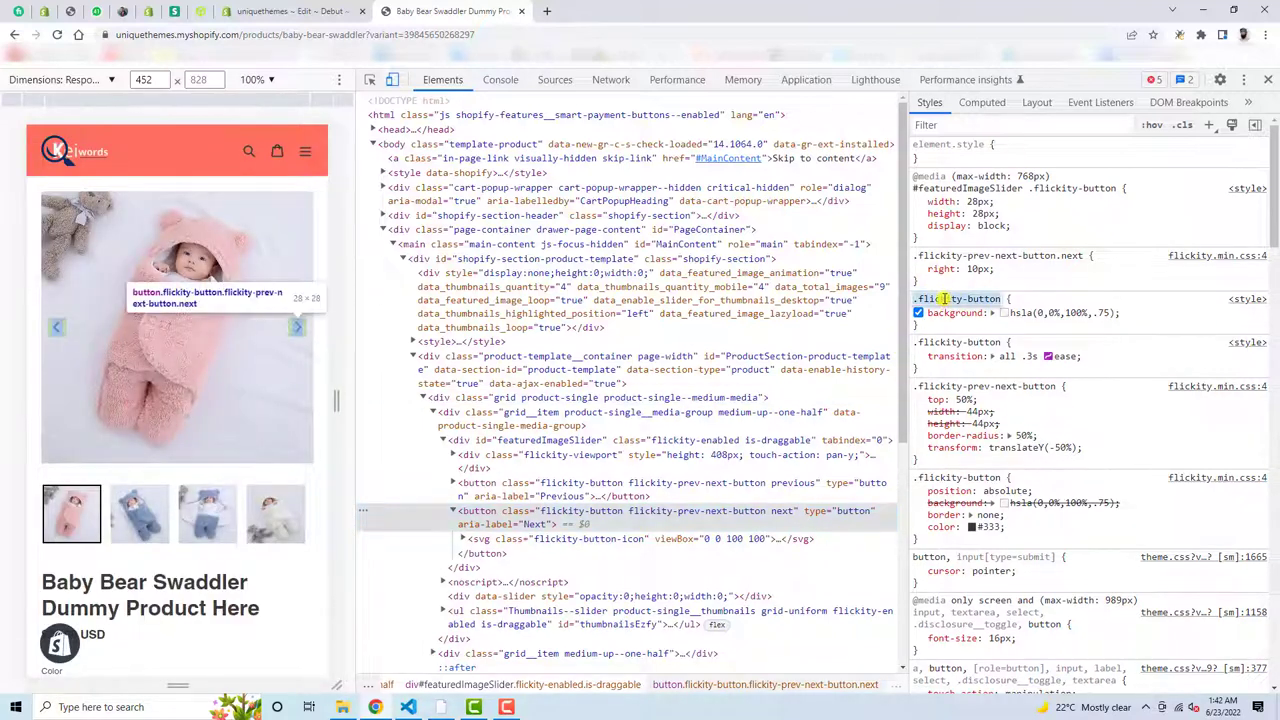
pyautogui.click(290, 11)
# Open product-template.liquid and search it for .flickity-button
pyautogui.click(539, 157)
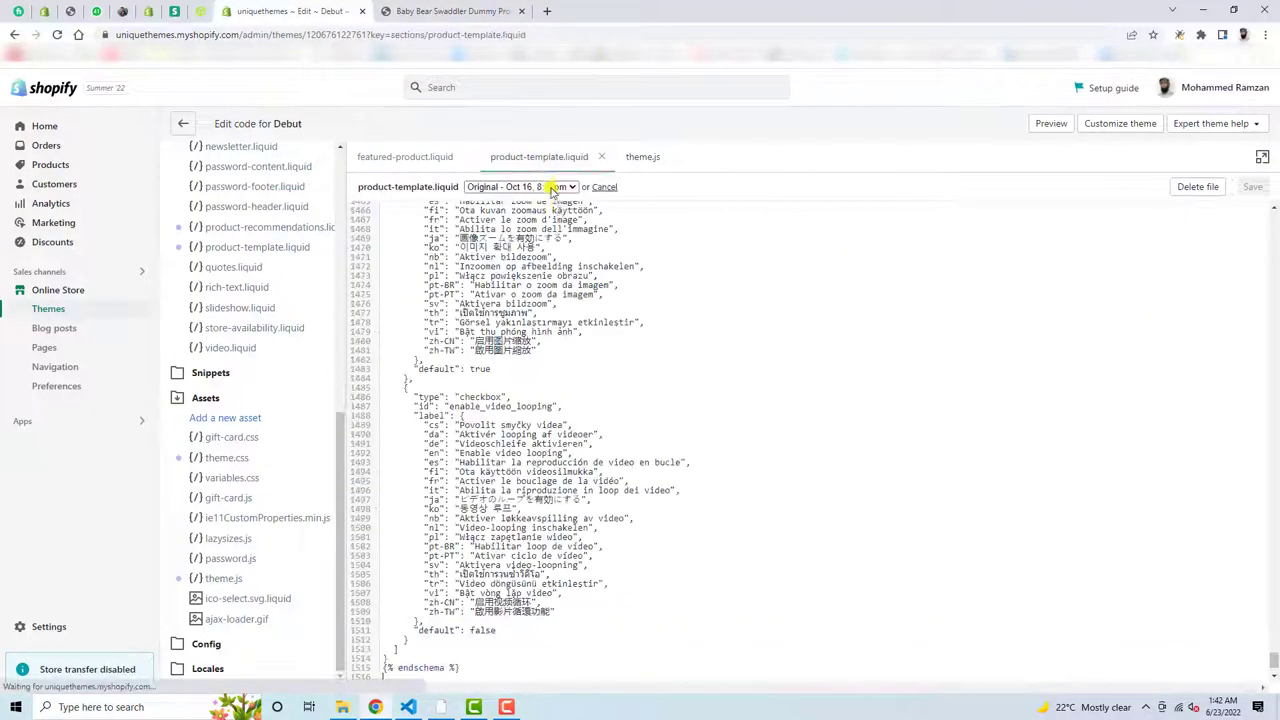
pyautogui.click(710, 372)
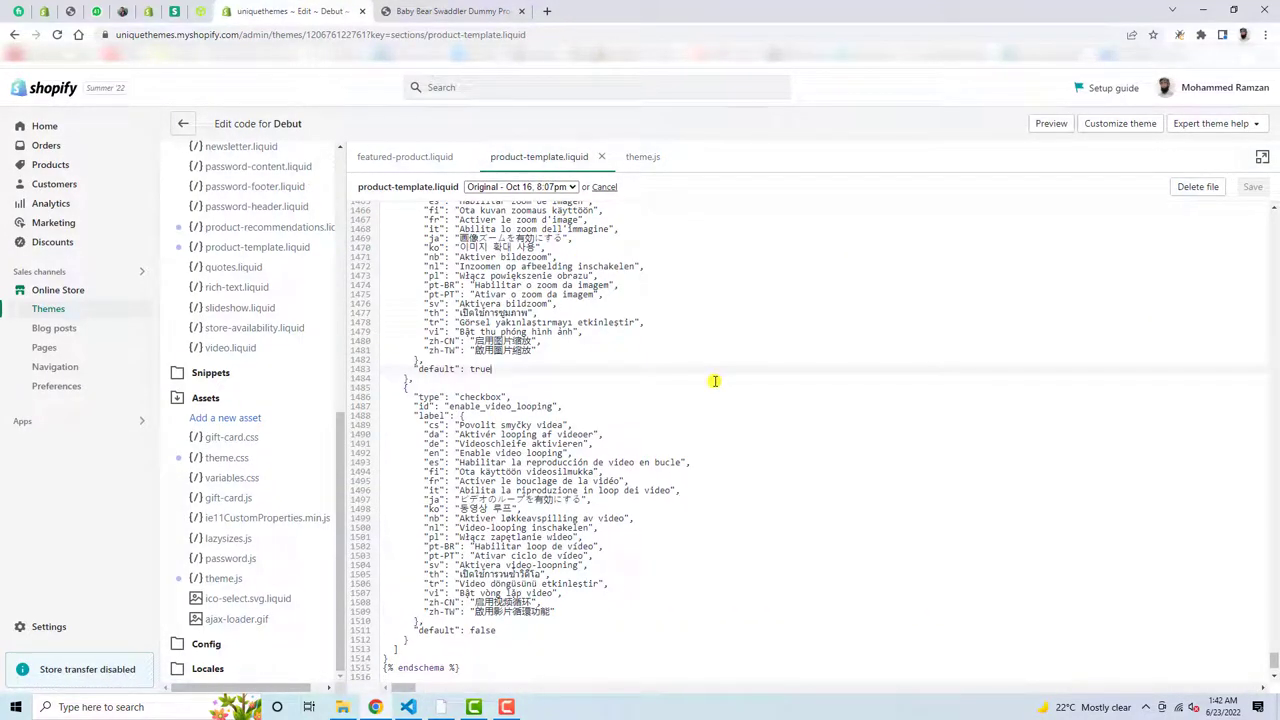
pyautogui.hotkey('ctrl', 'f')
pyautogui.write('.flickity-button')
pyautogui.scroll(-2, 713, 379)
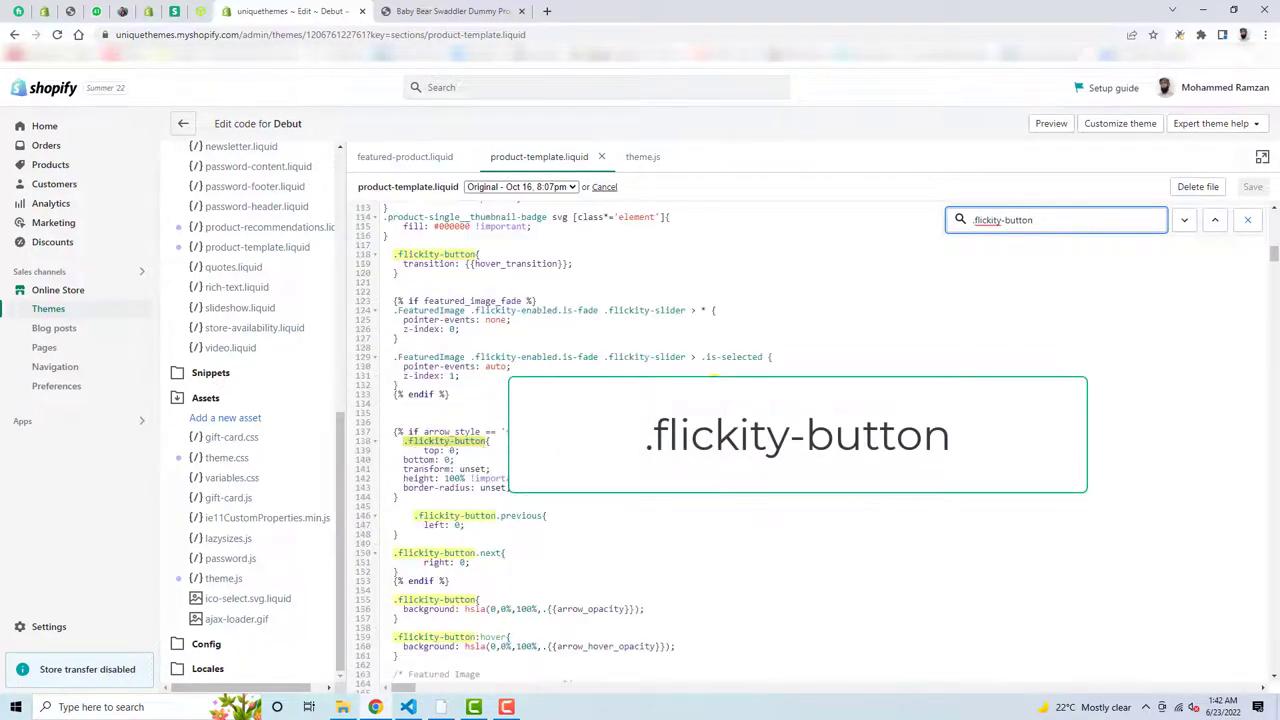
pyautogui.scroll(-1, 713, 379)
pyautogui.scroll(-1, 713, 379)
pyautogui.scroll(-1, 713, 379)
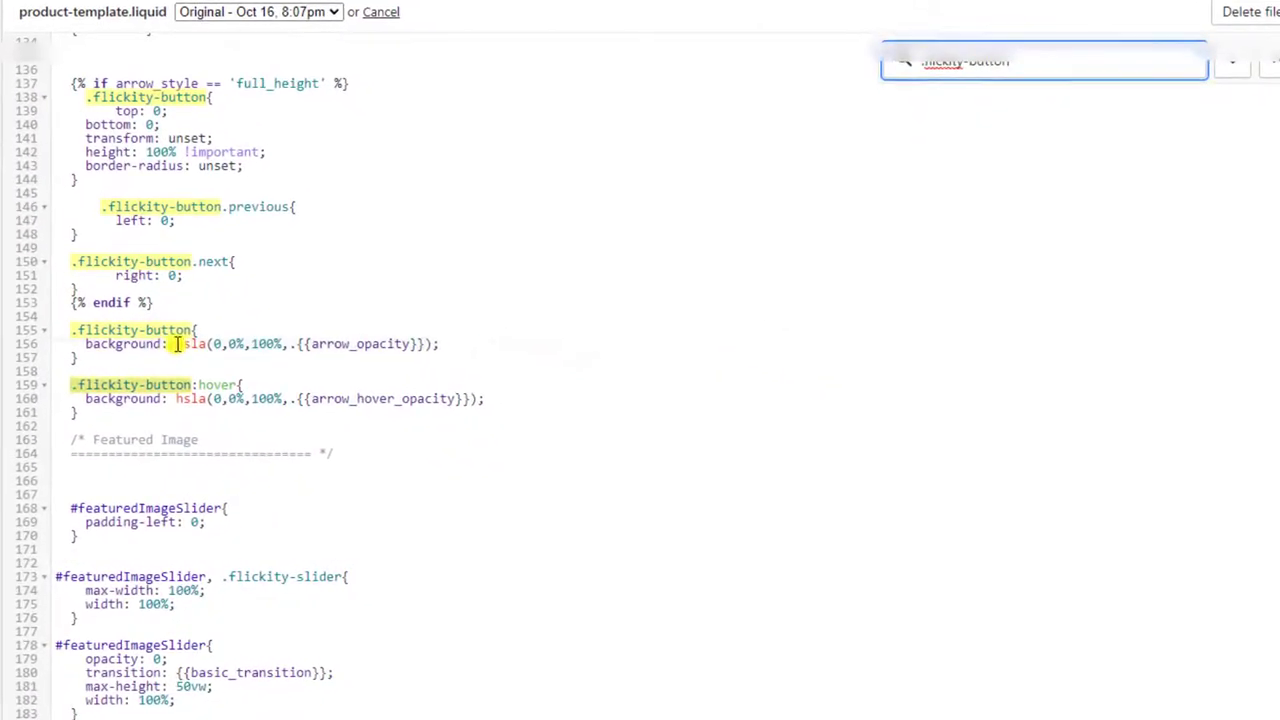
# Replace the normal and hover hsla background values with red
pyautogui.moveTo(465, 412); pyautogui.dragTo(658, 412)
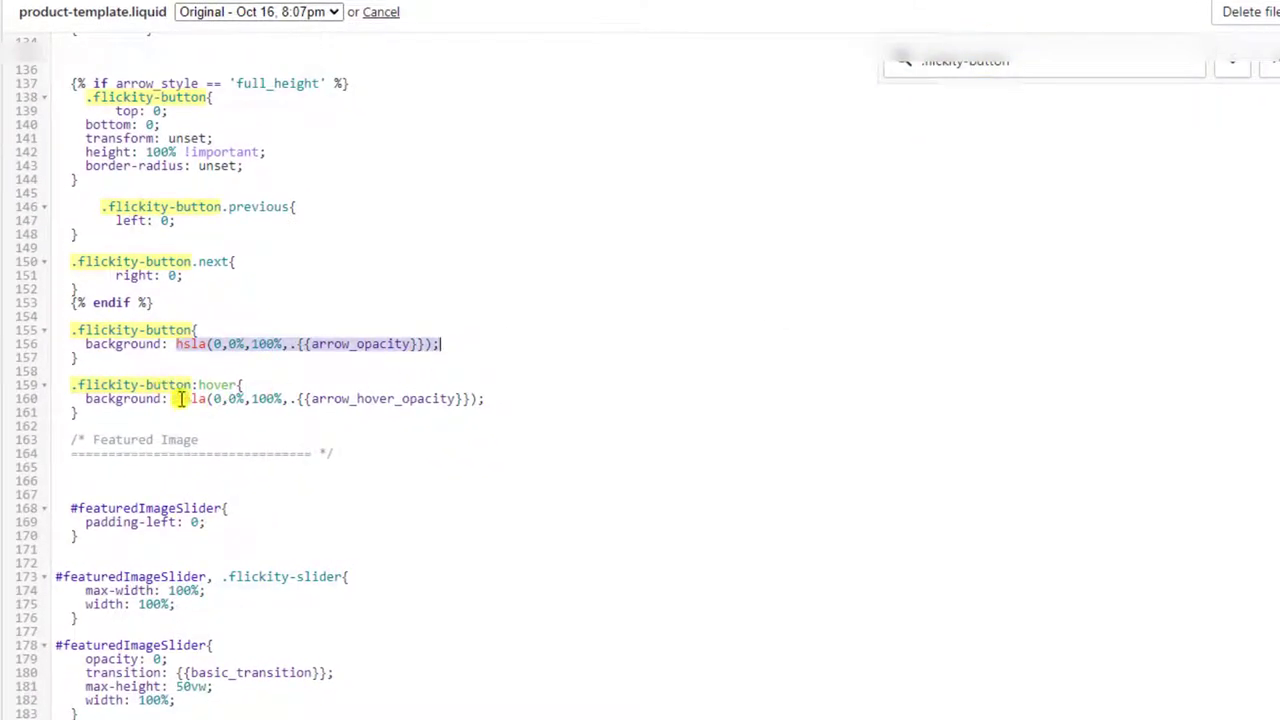
pyautogui.moveTo(176, 398); pyautogui.dragTo(474, 398)
pyautogui.click(246, 343)
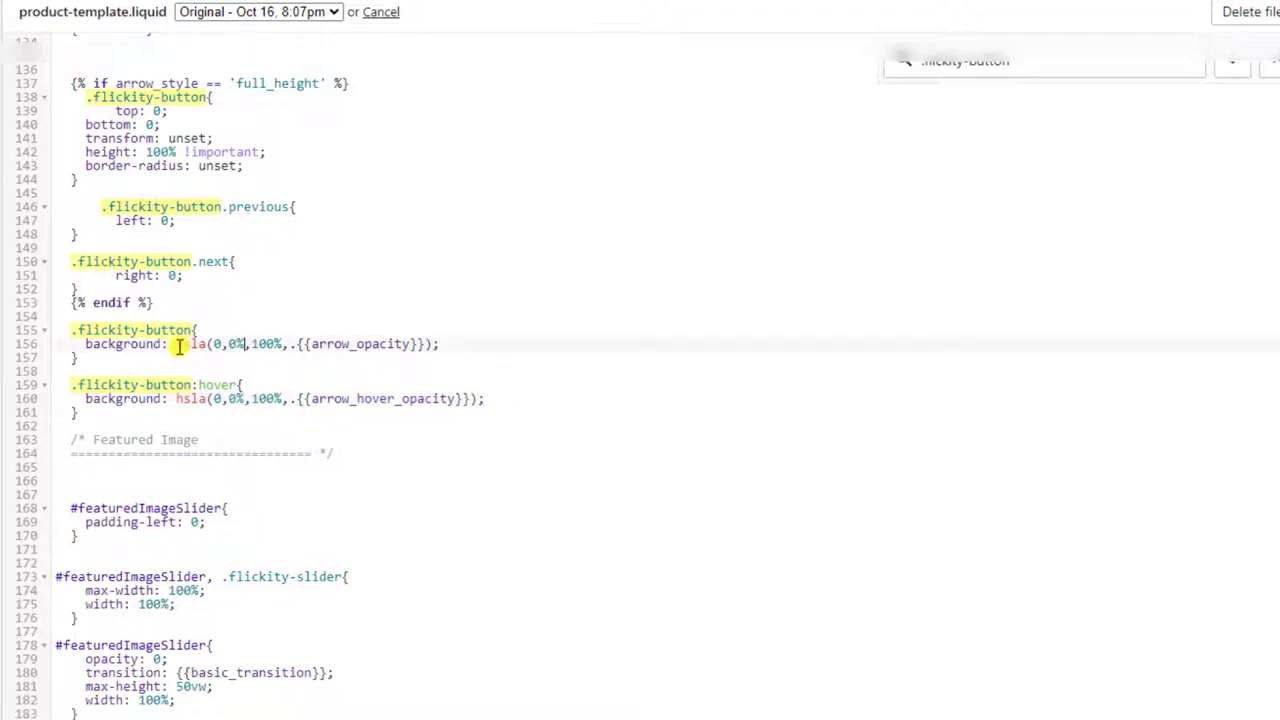
pyautogui.moveTo(177, 343); pyautogui.dragTo(435, 343)
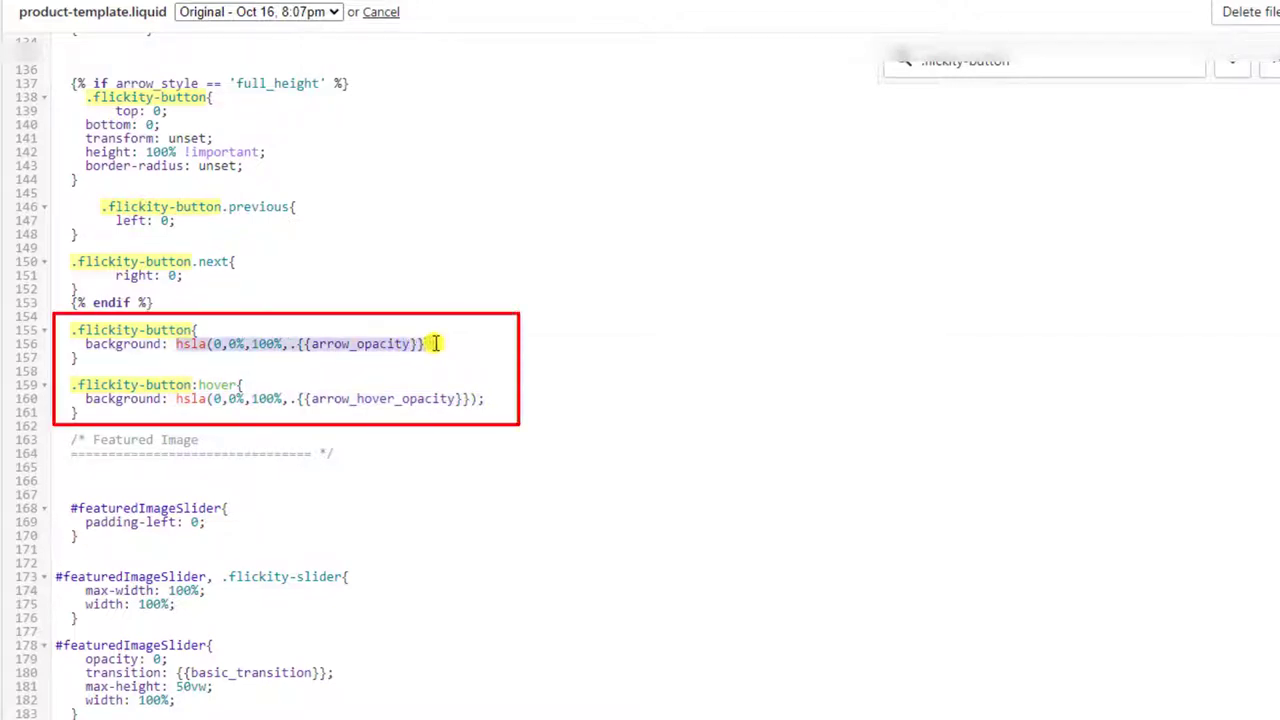
pyautogui.write('red;')
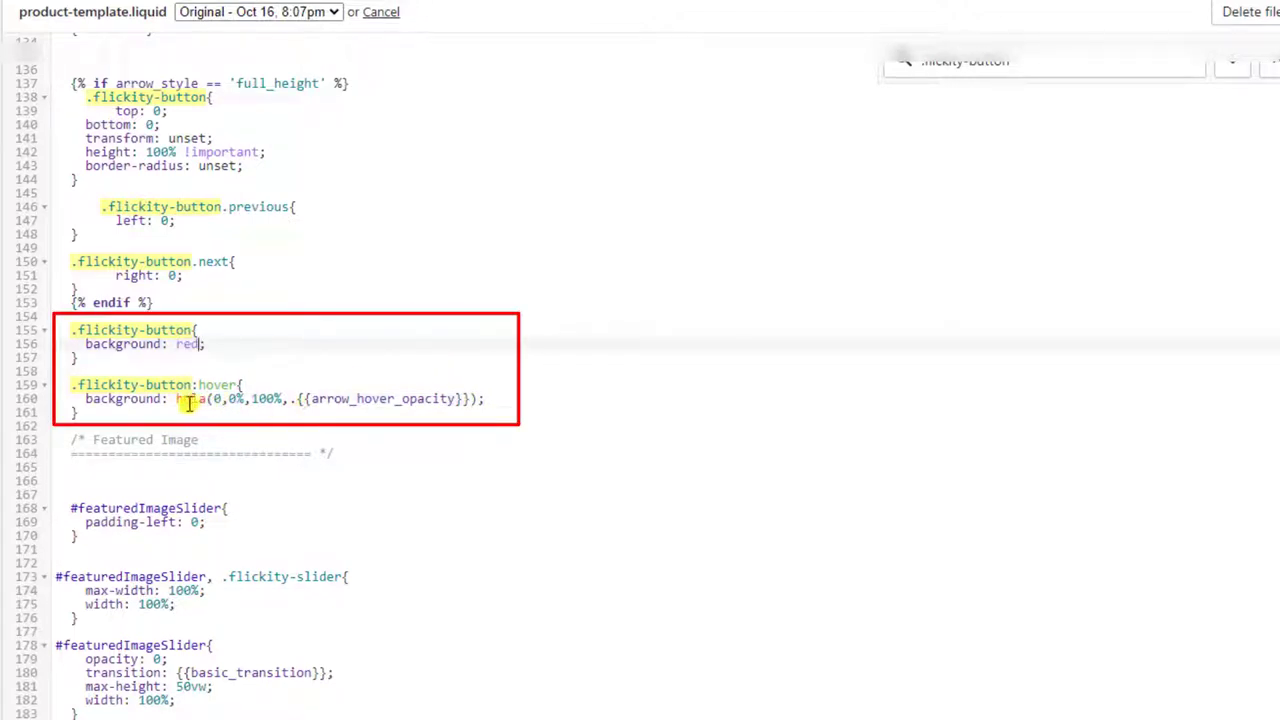
pyautogui.moveTo(176, 398); pyautogui.dragTo(477, 399)
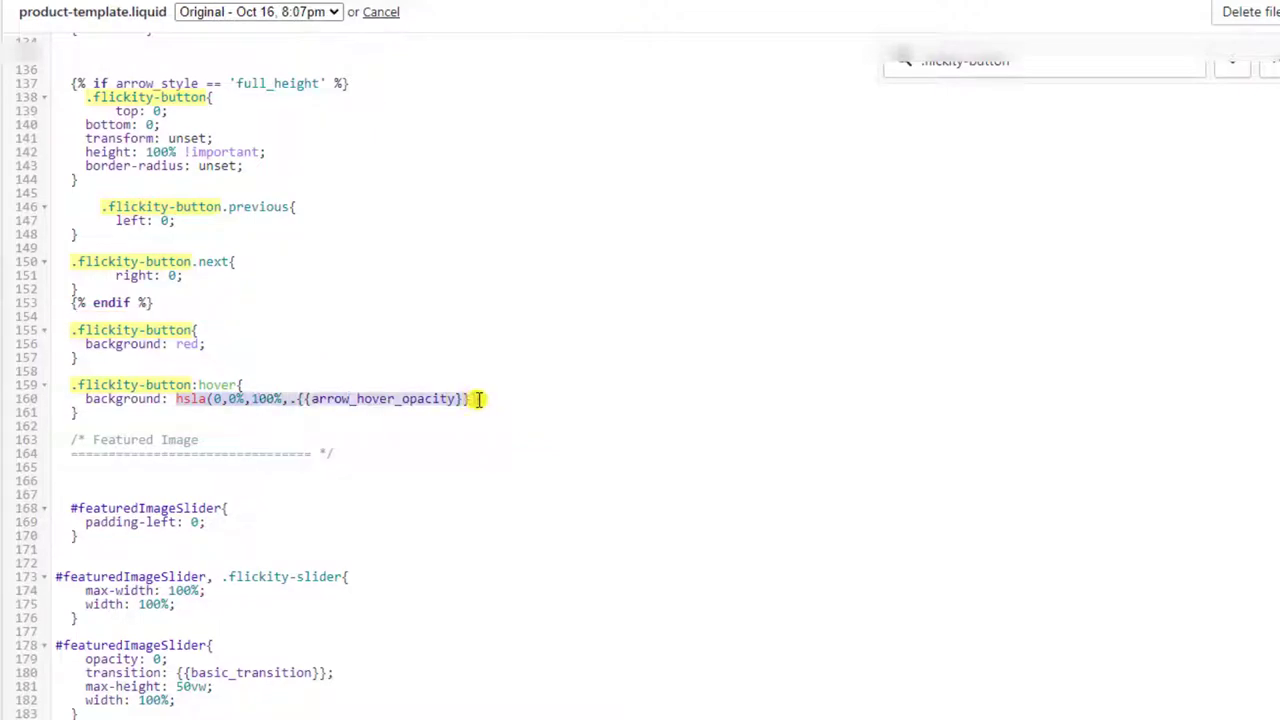
pyautogui.write('red;')
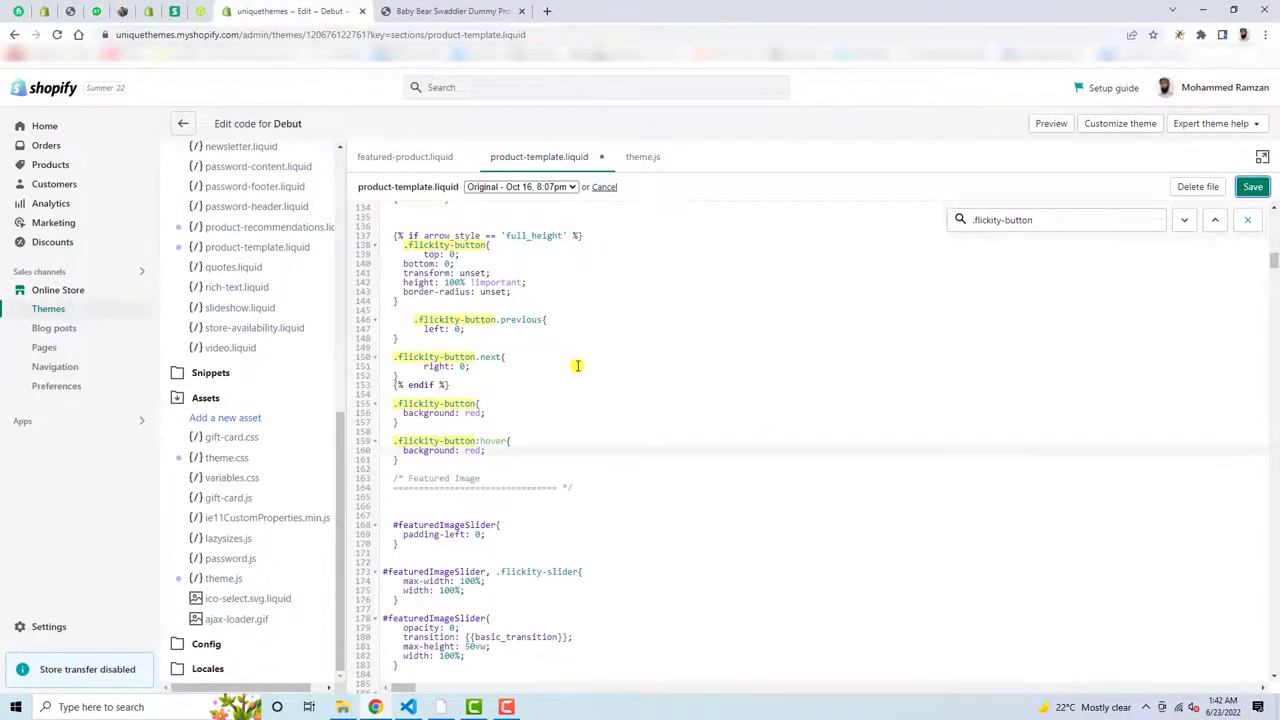
# Save the template and reload the storefront to confirm the slider shows red arrow buttons
pyautogui.hotkey('ctrl', 's')
pyautogui.click(401, 8)
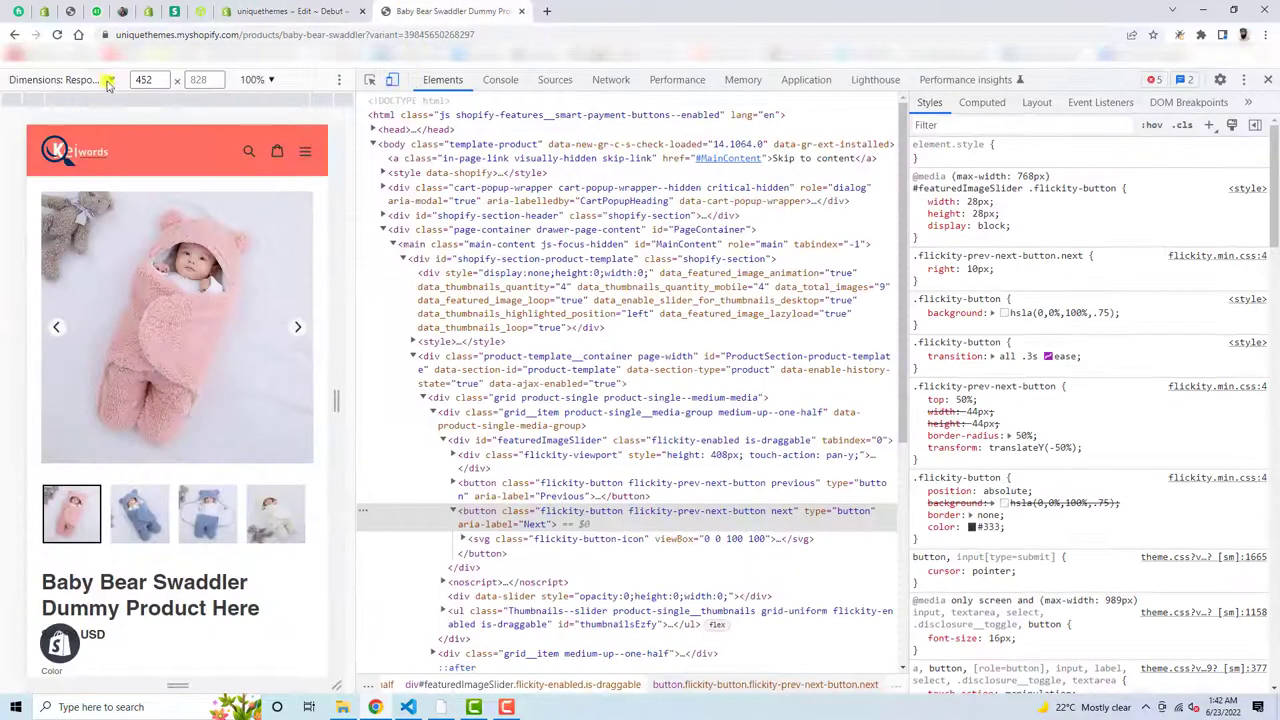
pyautogui.click(60, 35)
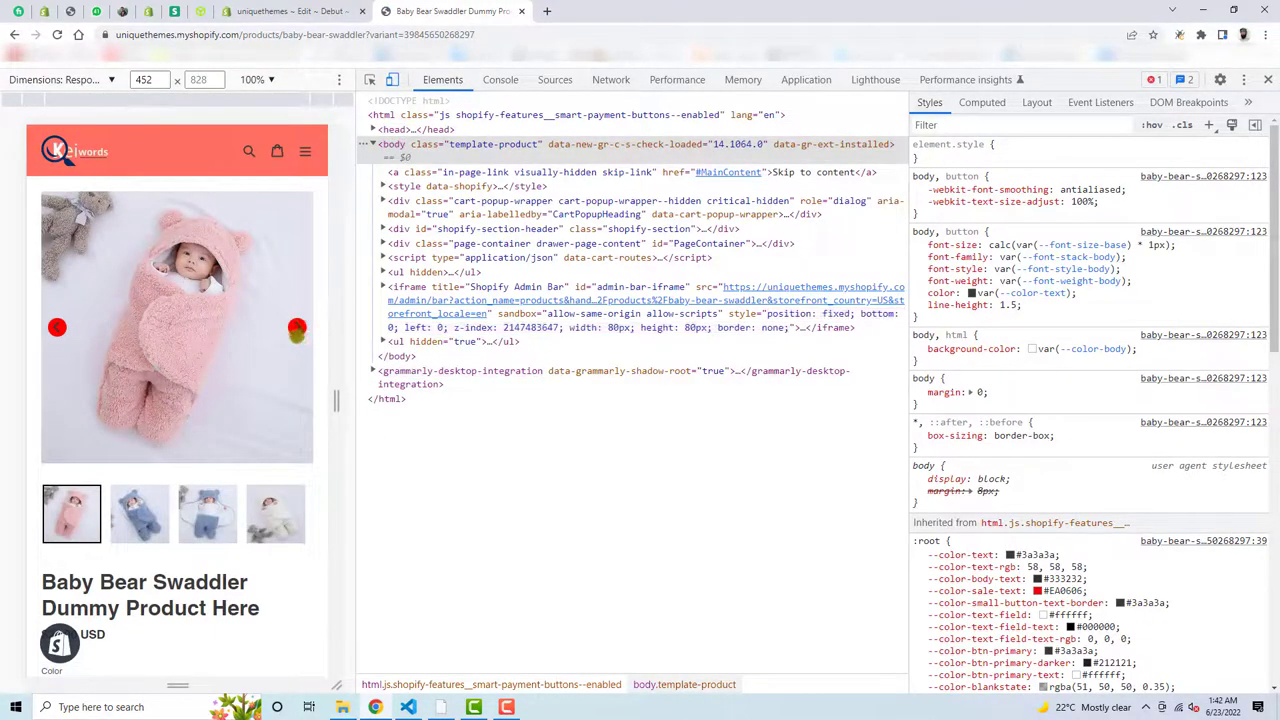
pyautogui.click(1266, 82)
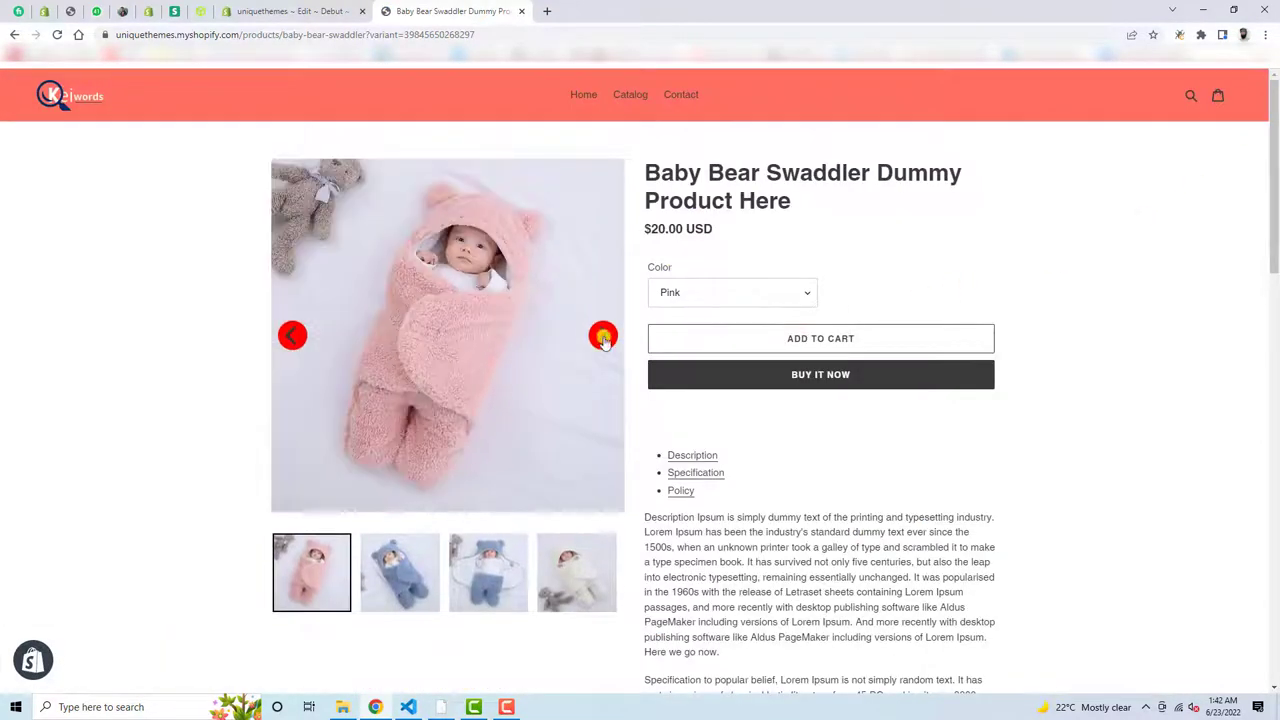
pyautogui.click(605, 338)
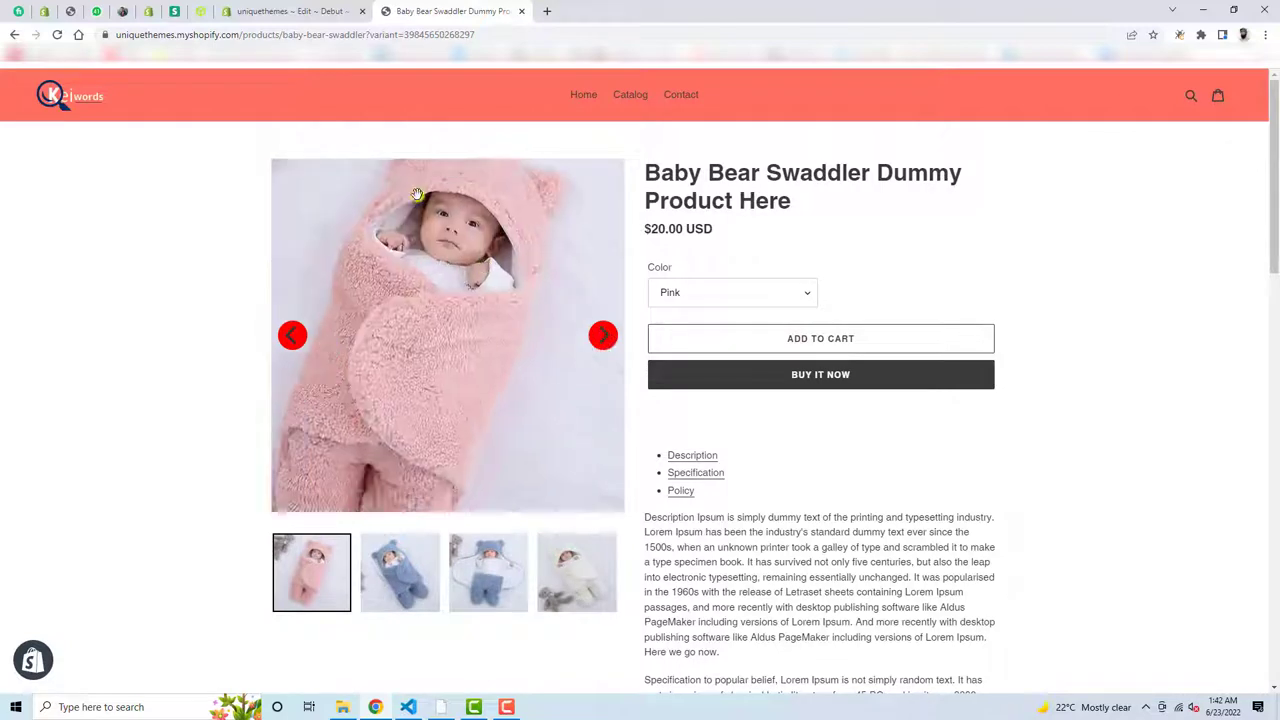
pyautogui.click(310, 16)
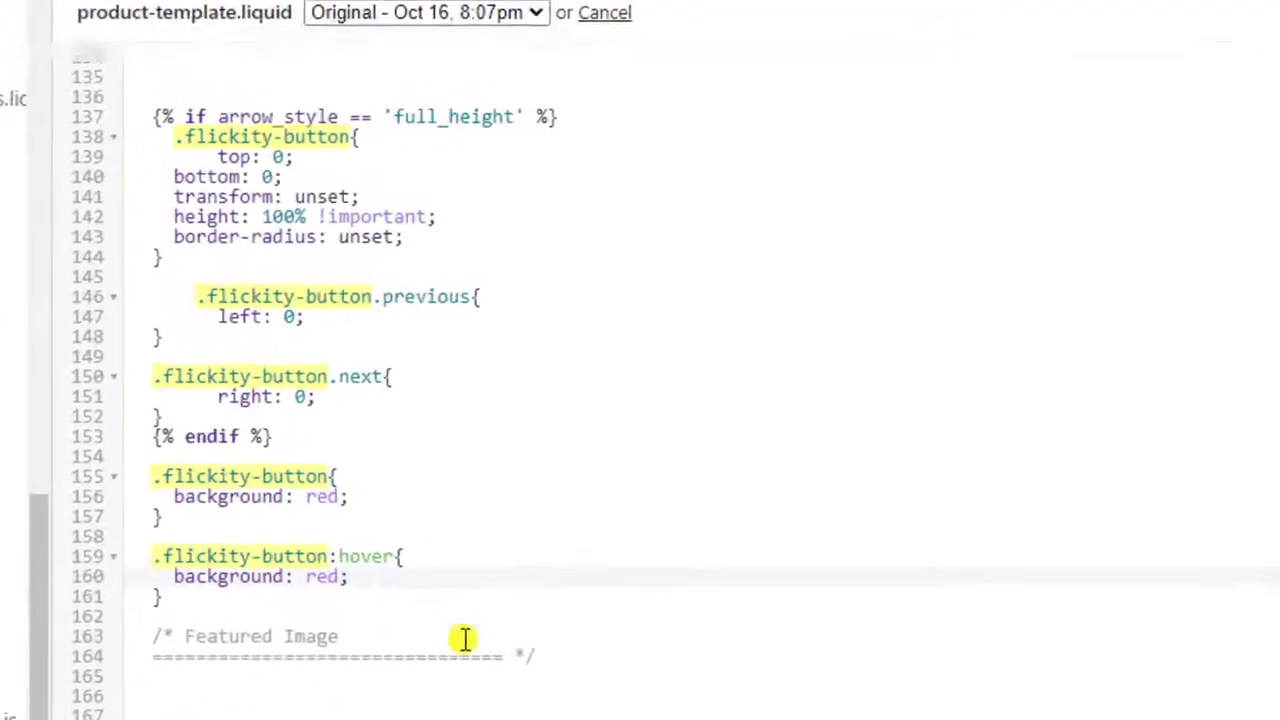
# Add color: white; to both the normal and hover .flickity-button rules
pyautogui.click(352, 514)
pyautogui.press('Return')
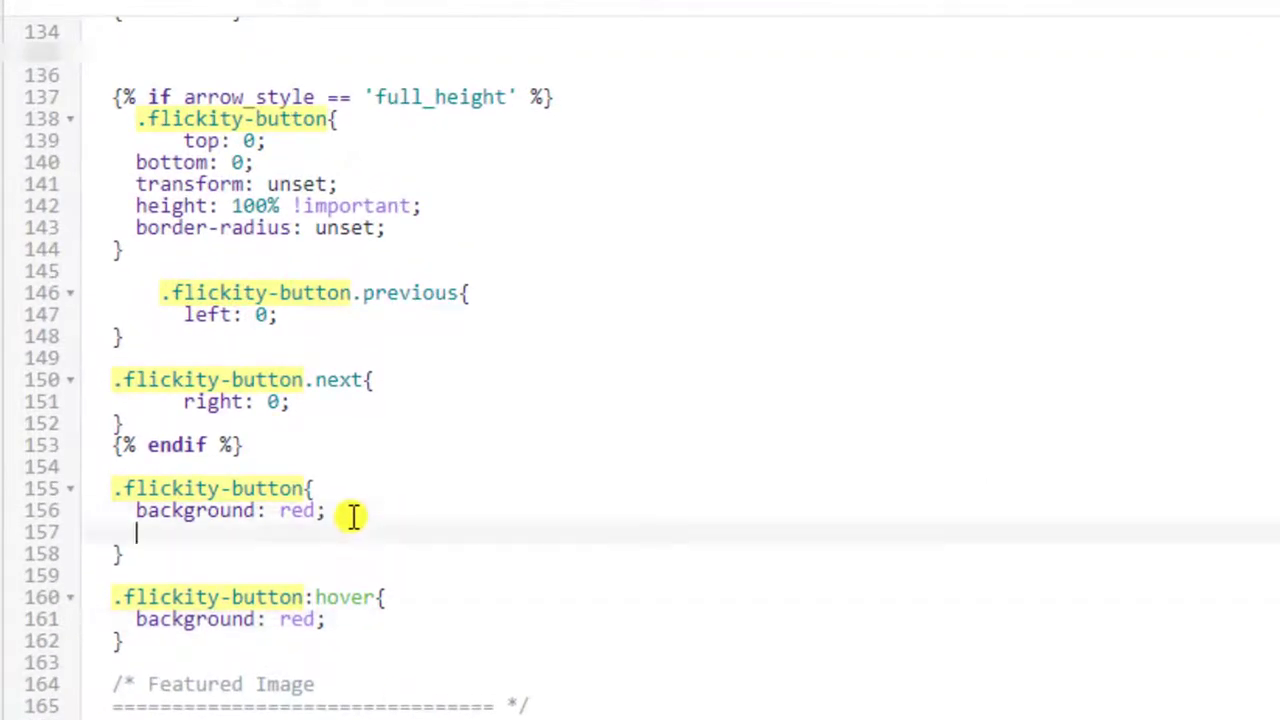
pyautogui.write('color: white;')
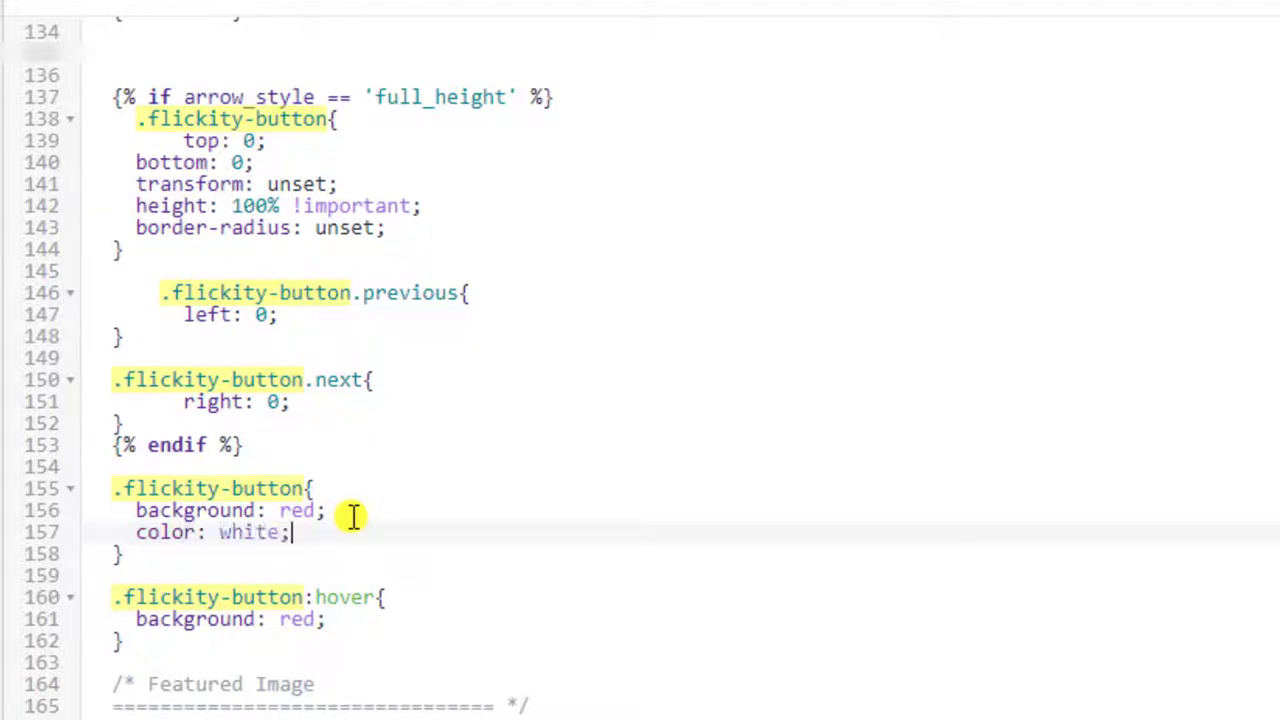
pyautogui.moveTo(295, 532); pyautogui.dragTo(130, 532)
pyautogui.hotkey('ctrl', 'c')
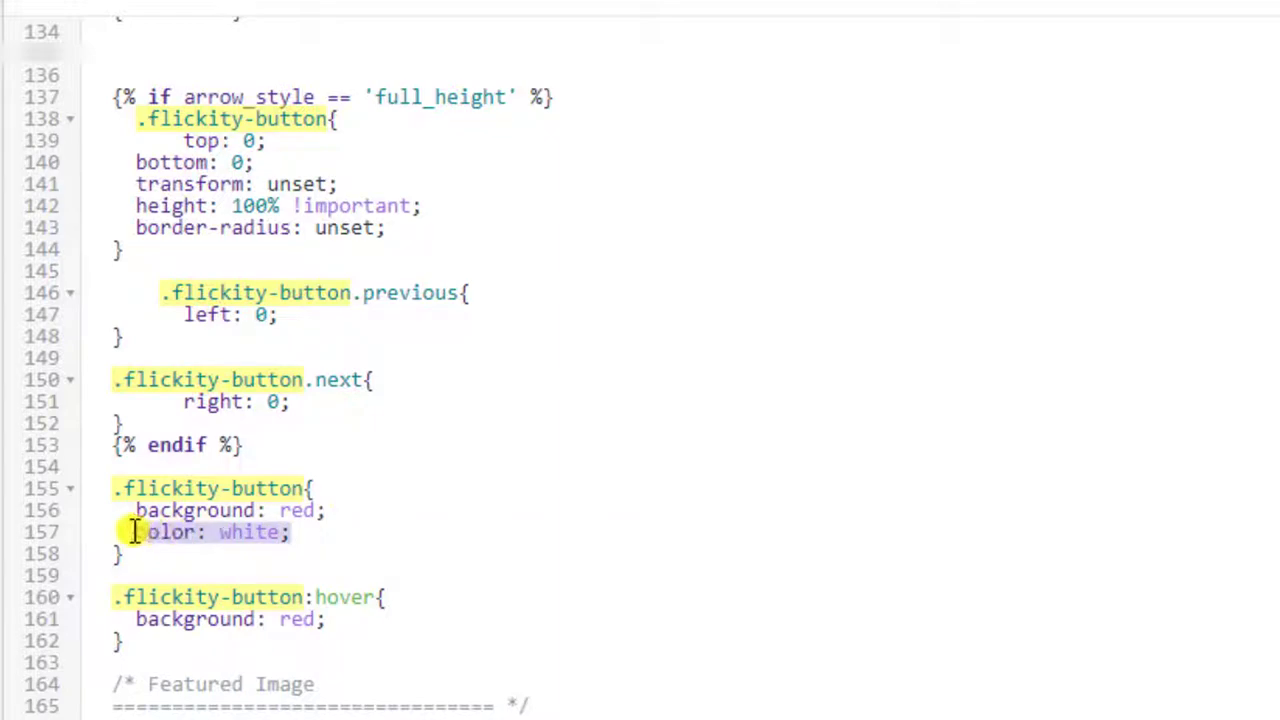
pyautogui.click(350, 619)
pyautogui.press('Return')
pyautogui.hotkey('ctrl', 'v')
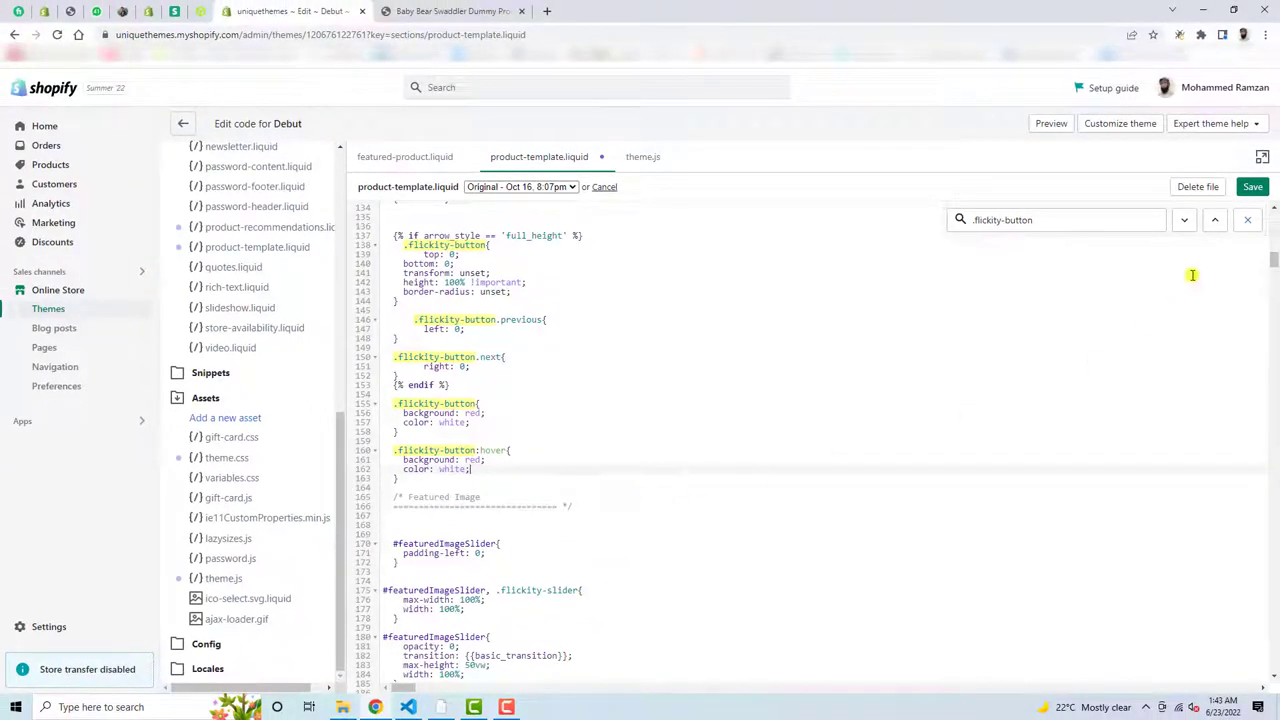
# Save the template and reload the product page to see white arrows on red buttons
pyautogui.click(1253, 189)
pyautogui.click(480, 9)
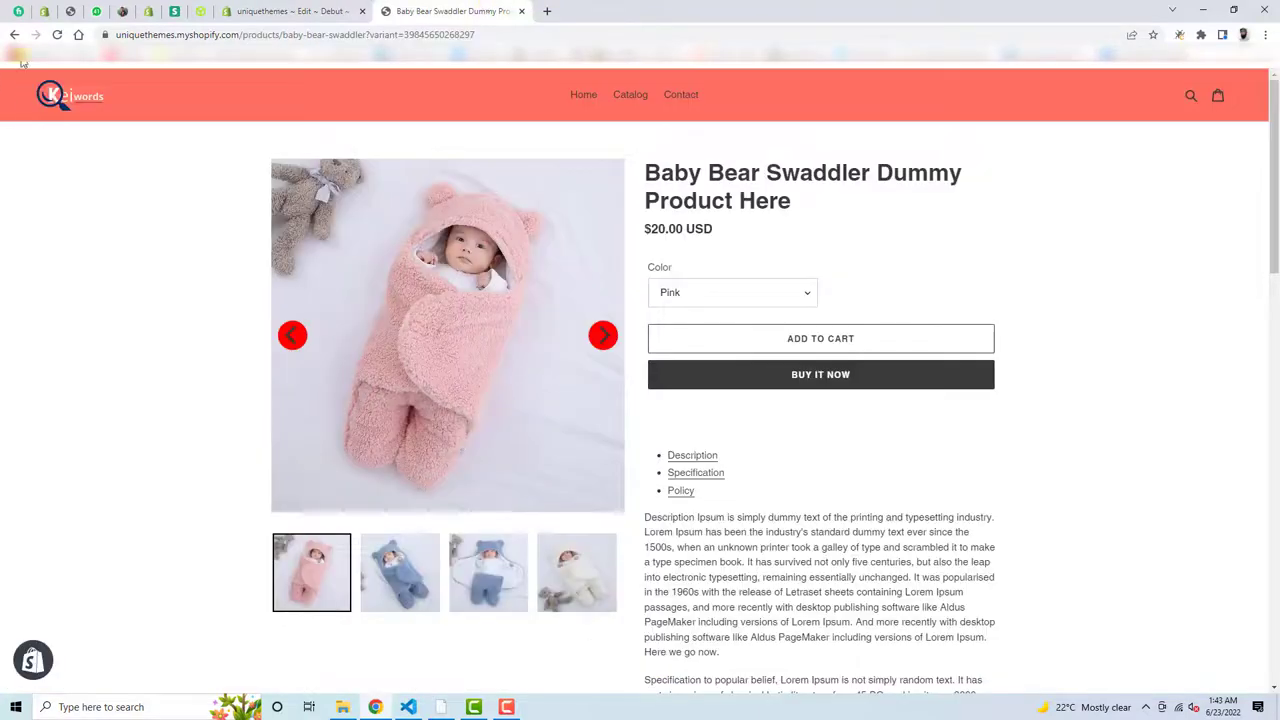
pyautogui.click(57, 35)
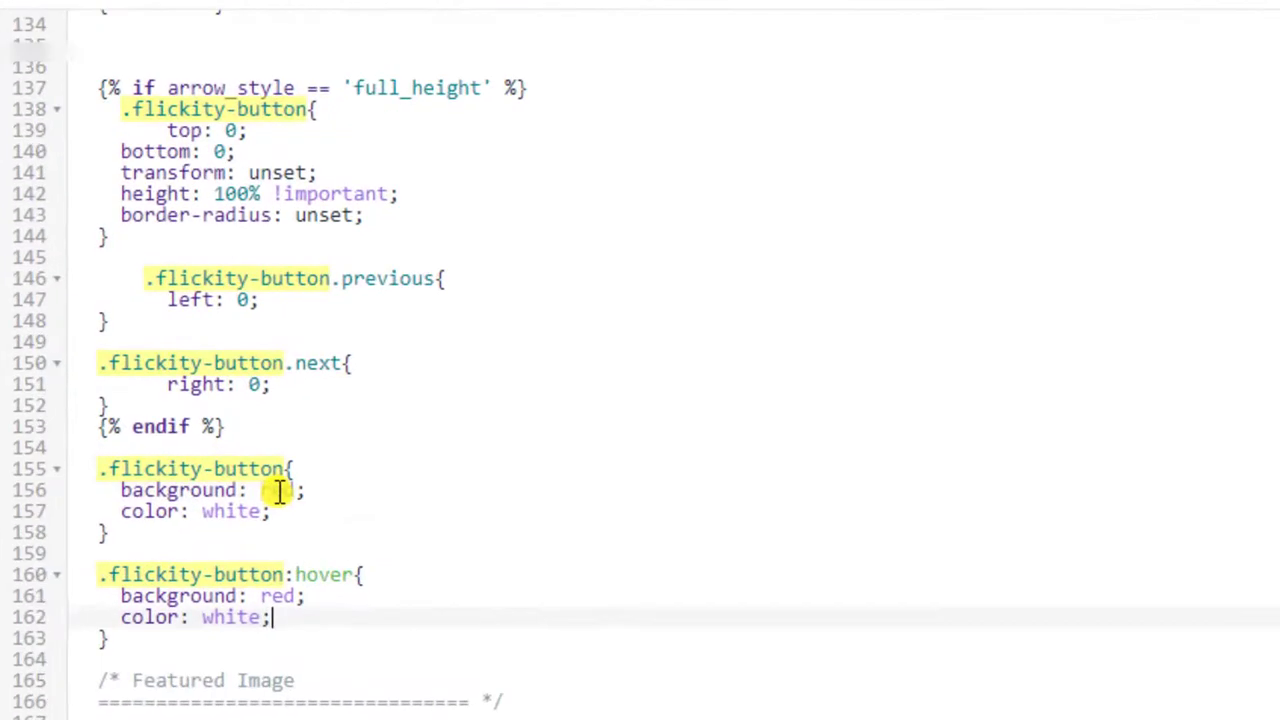
# Change the normal and hover arrow button backgrounds from red to green
pyautogui.doubleClick(279, 490)
pyautogui.write('green')
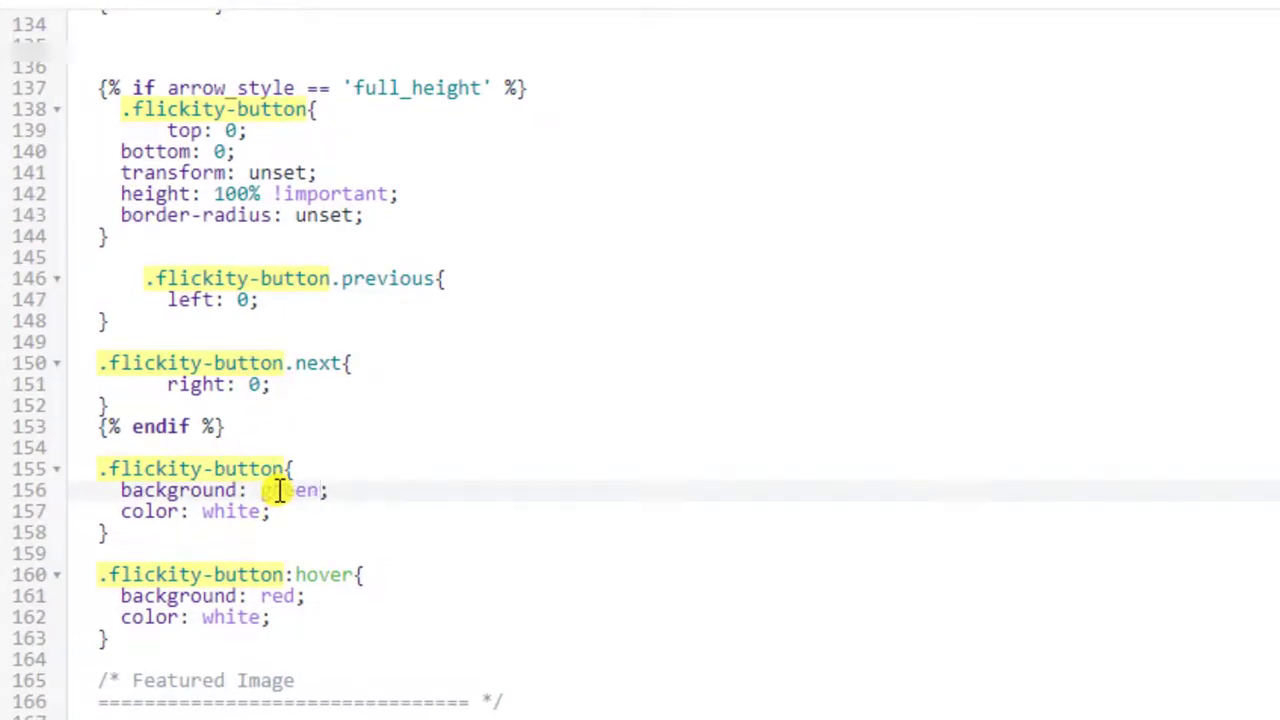
pyautogui.doubleClick(274, 597)
pyautogui.press('BackSpace')
pyautogui.write('ee')
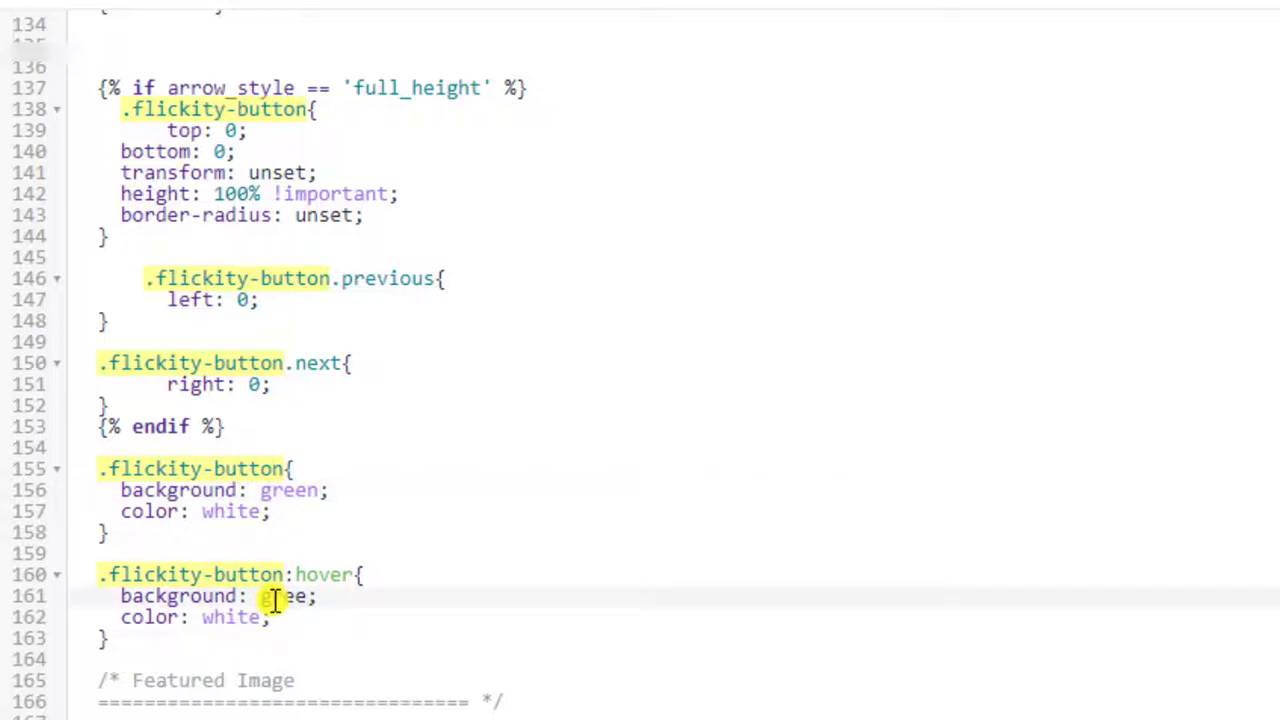
pyautogui.write('n')
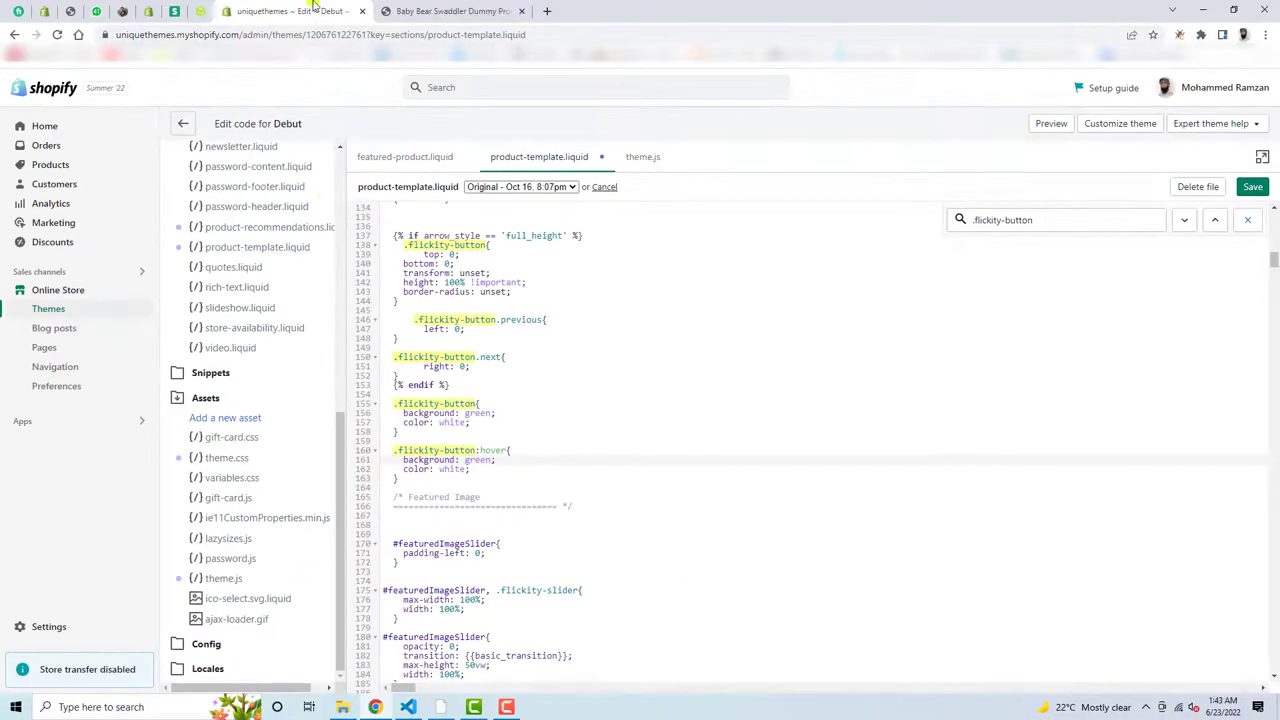
# Reload the Baby Bear Swaddler product page to show the green arrow buttons
pyautogui.click(423, 9)
pyautogui.click(58, 35)
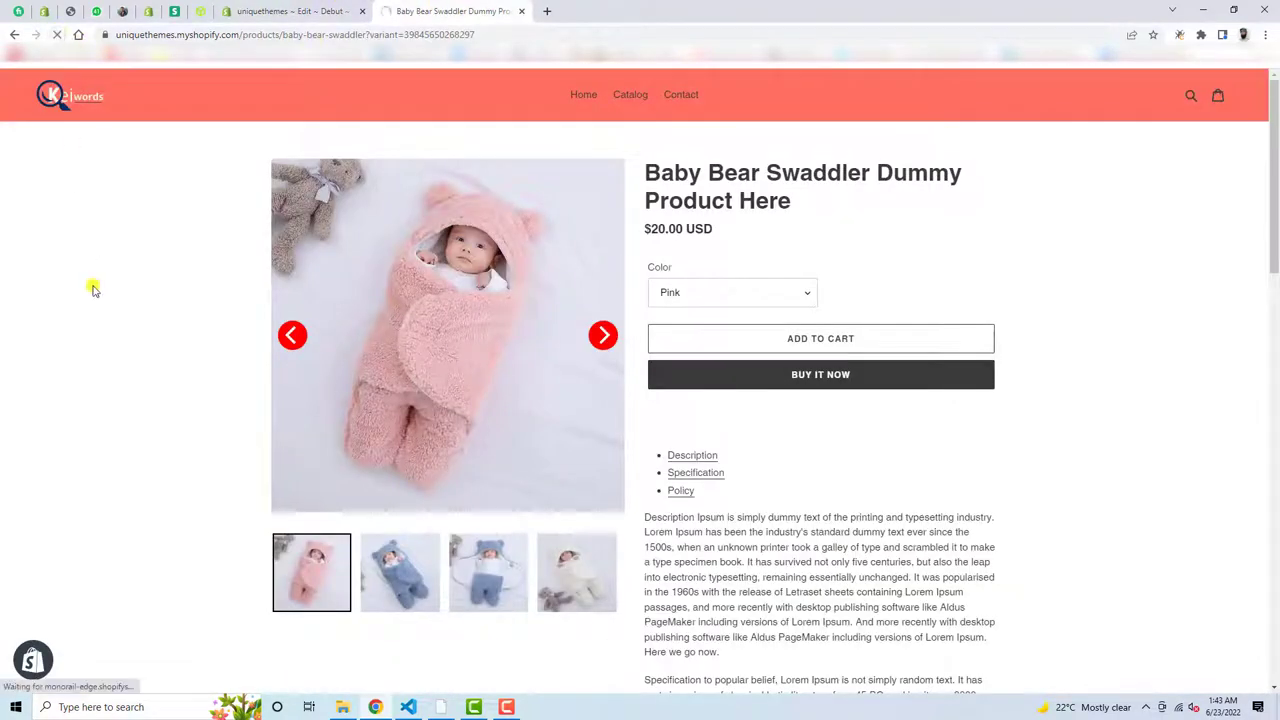